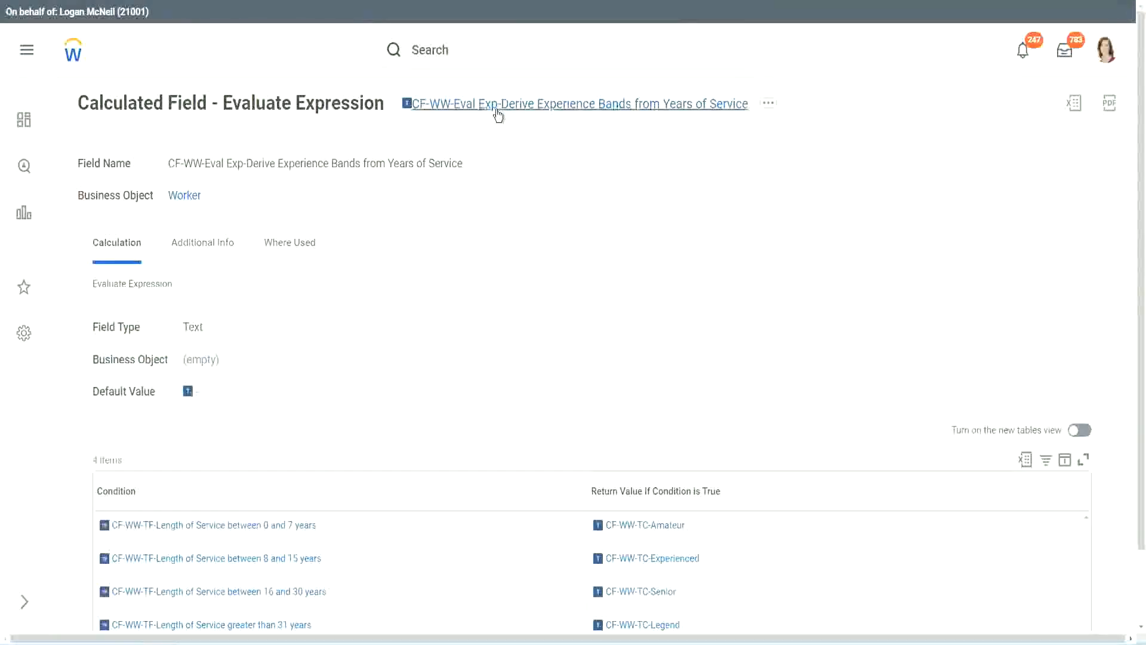
right_click(499, 111)
left_click(539, 177)
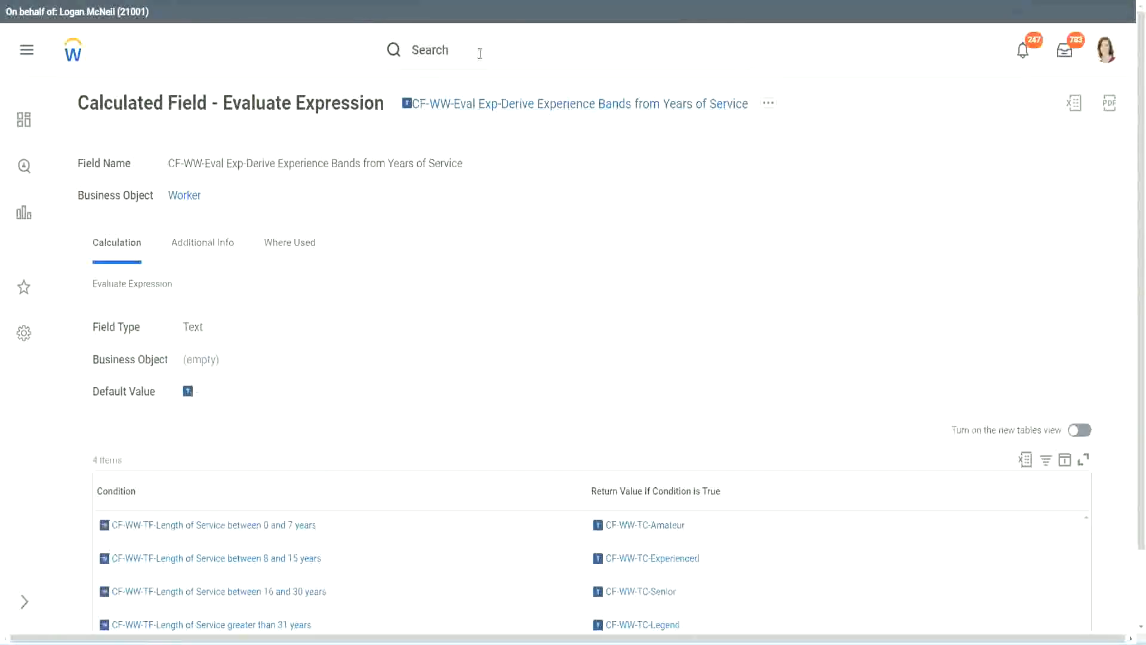
left_click(480, 54)
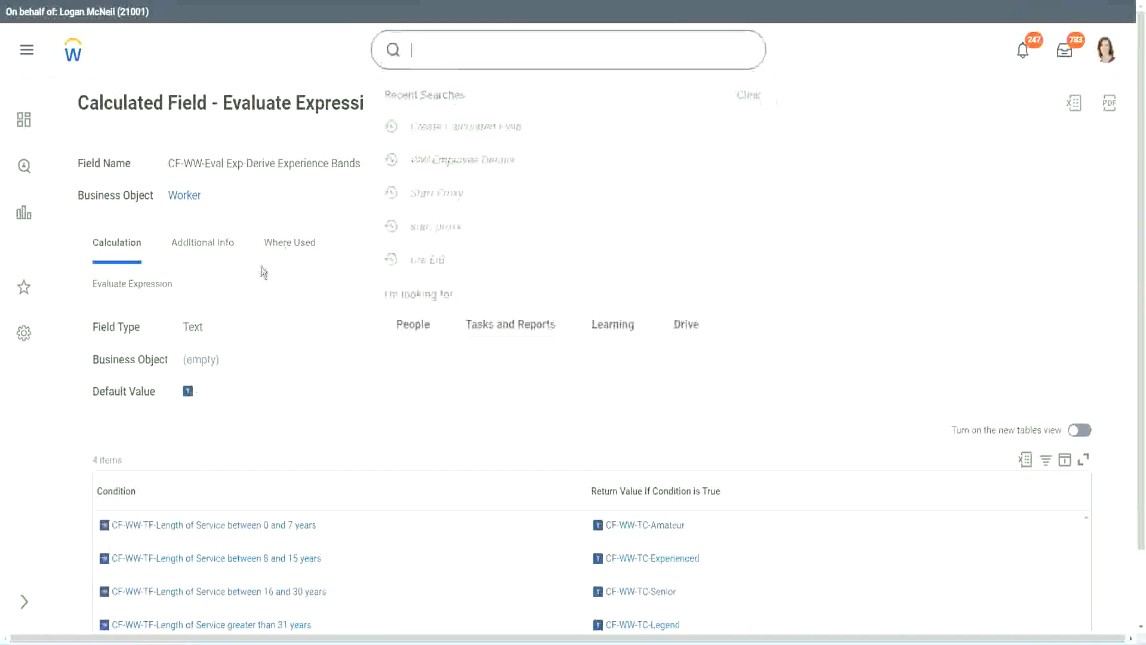
left_click(811, 138)
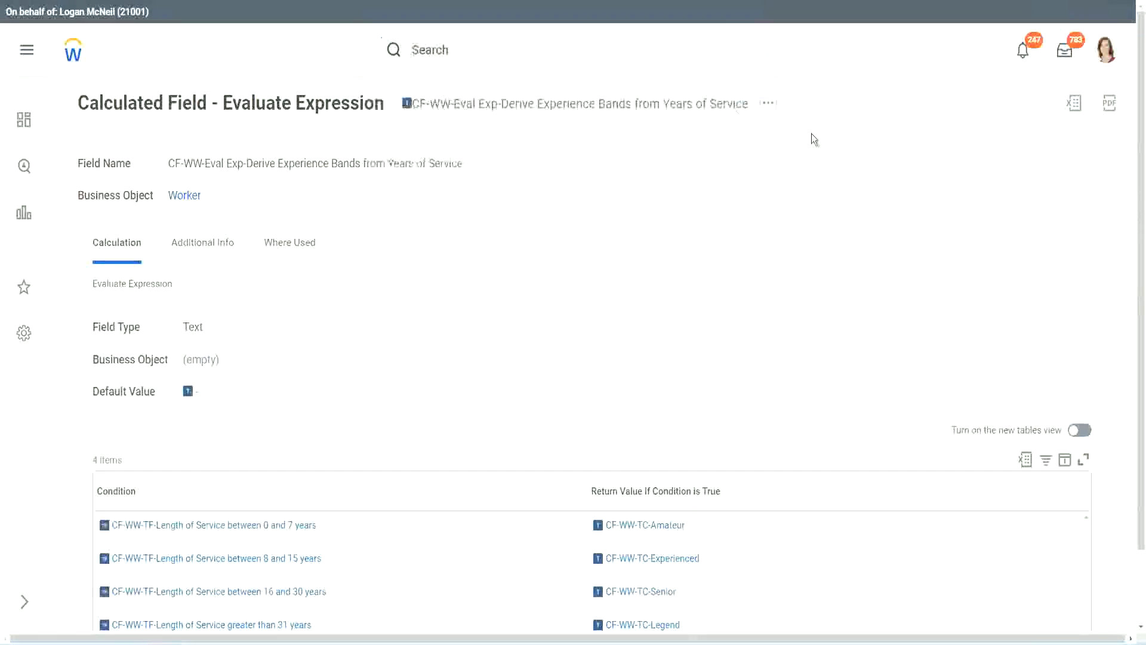
Search for "create calc field" and open the Create Calculated Field task
left_click(454, 46)
type("create calc")
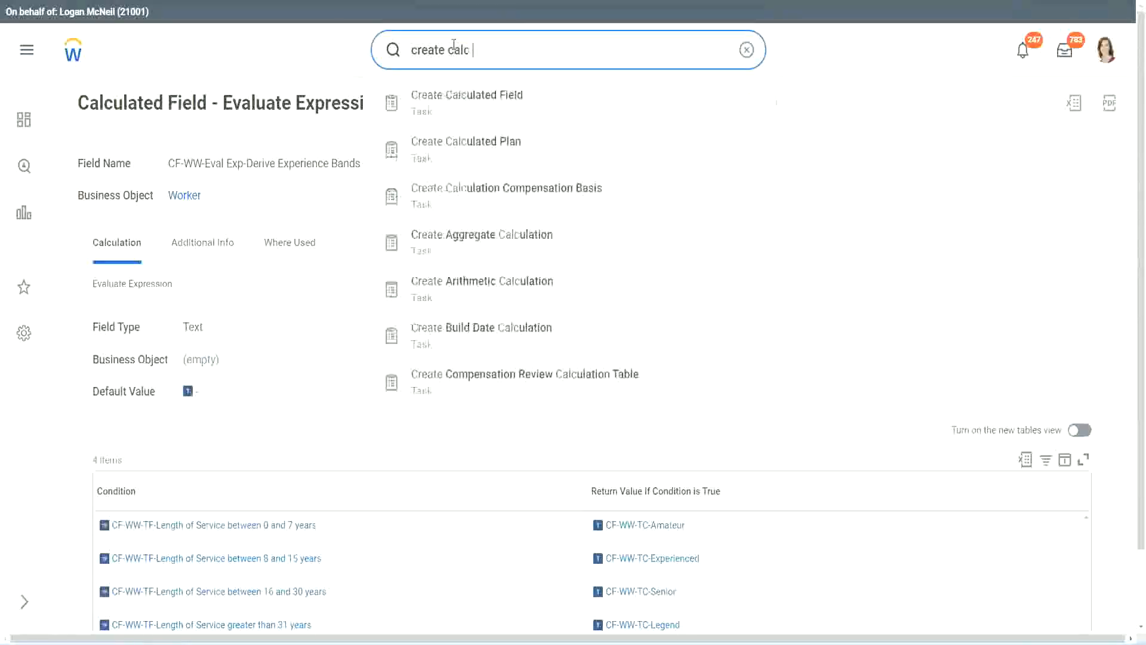
type(" field")
left_click(477, 111)
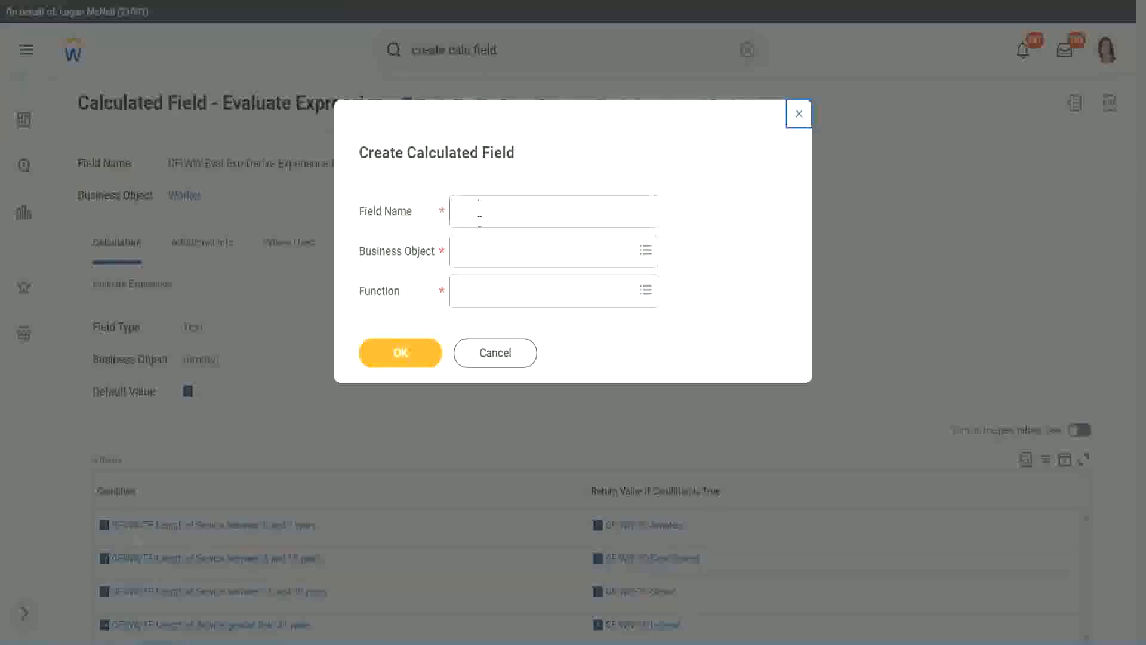
Name the new calculated field "CF-WW-LRB-Identify Experience Bands from years of Service"
left_click(482, 213)
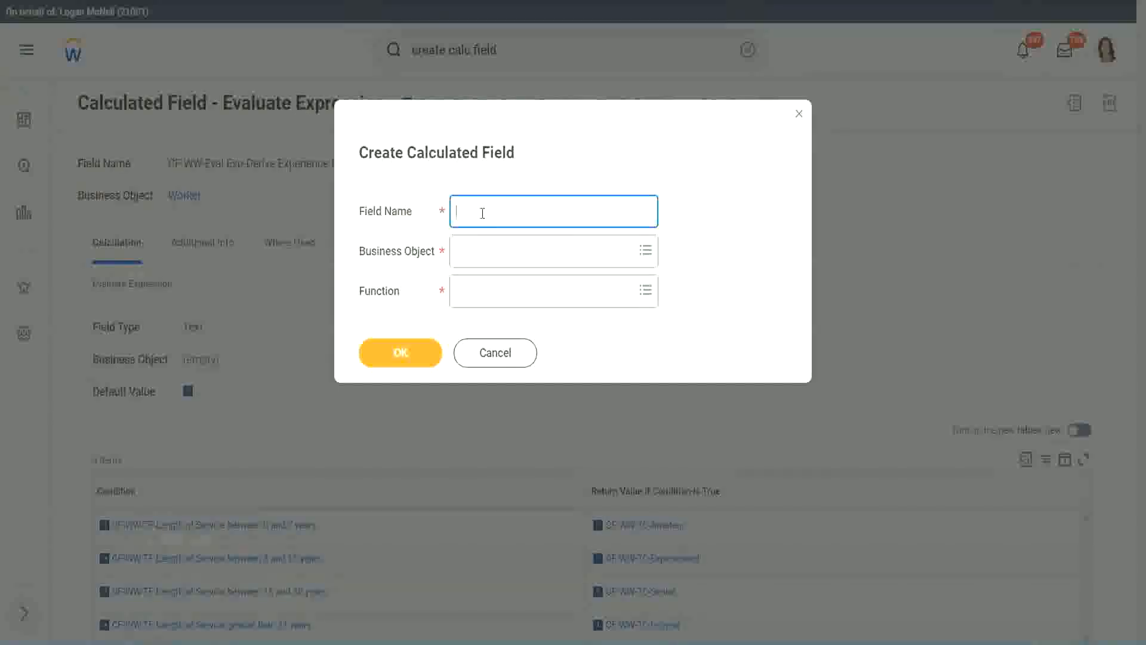
type("CF-WW-LRB-Identify Exe")
key("BackSpace")
type("periende")
key("BackSpace")
key("BackSpace")
type("ce ")
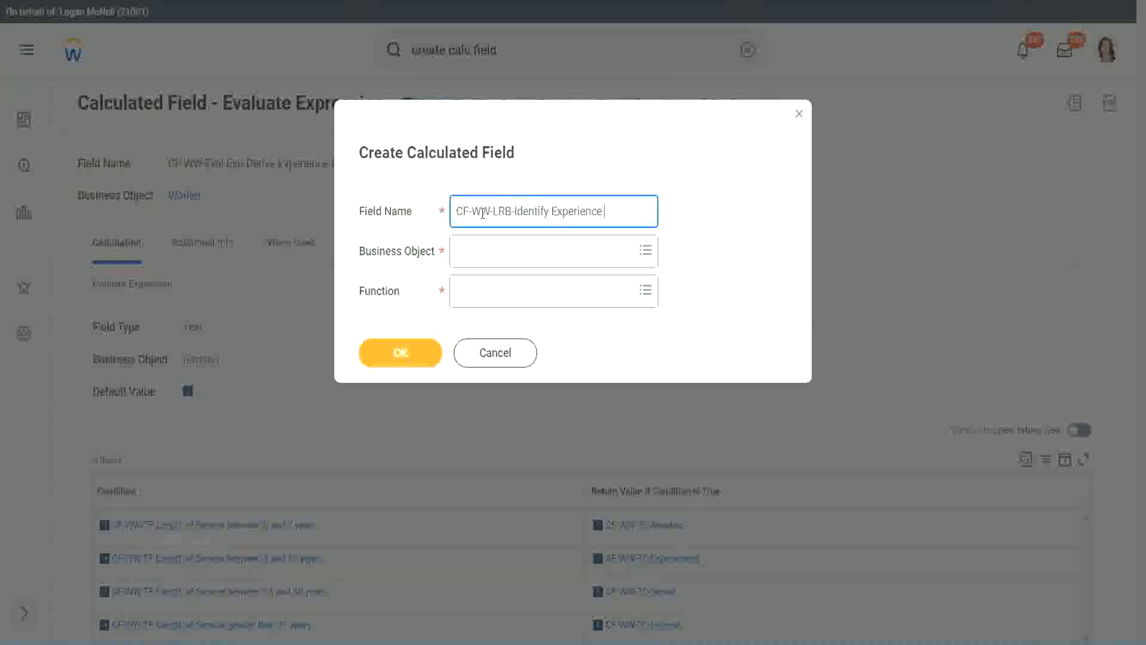
type("Bands Irom")
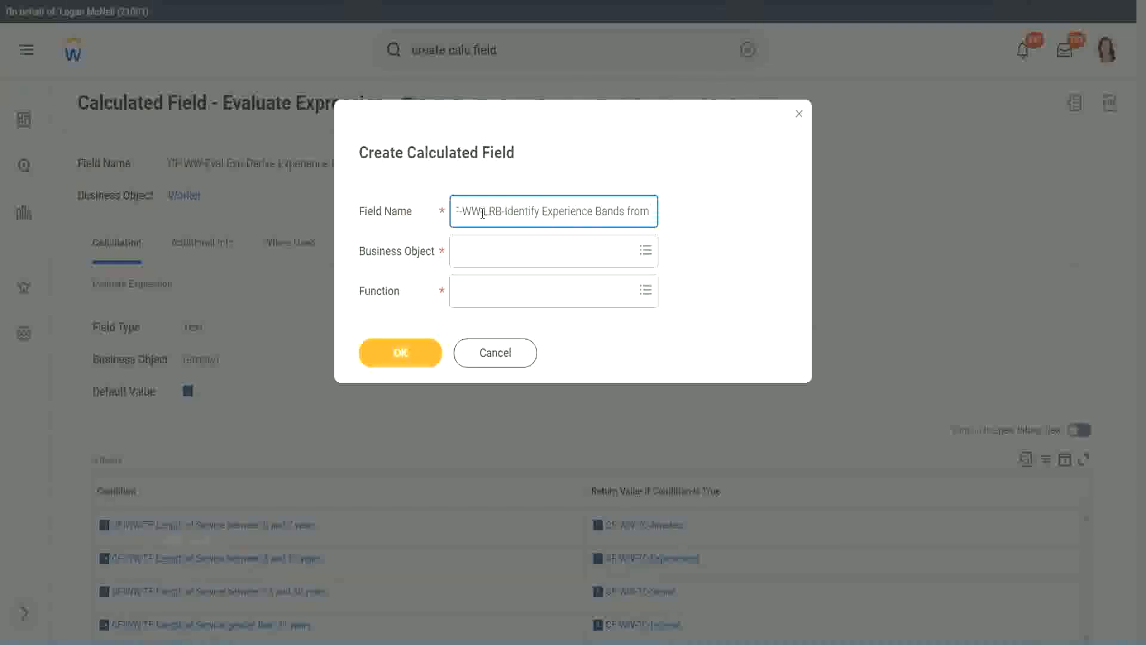
type(" years of Service")
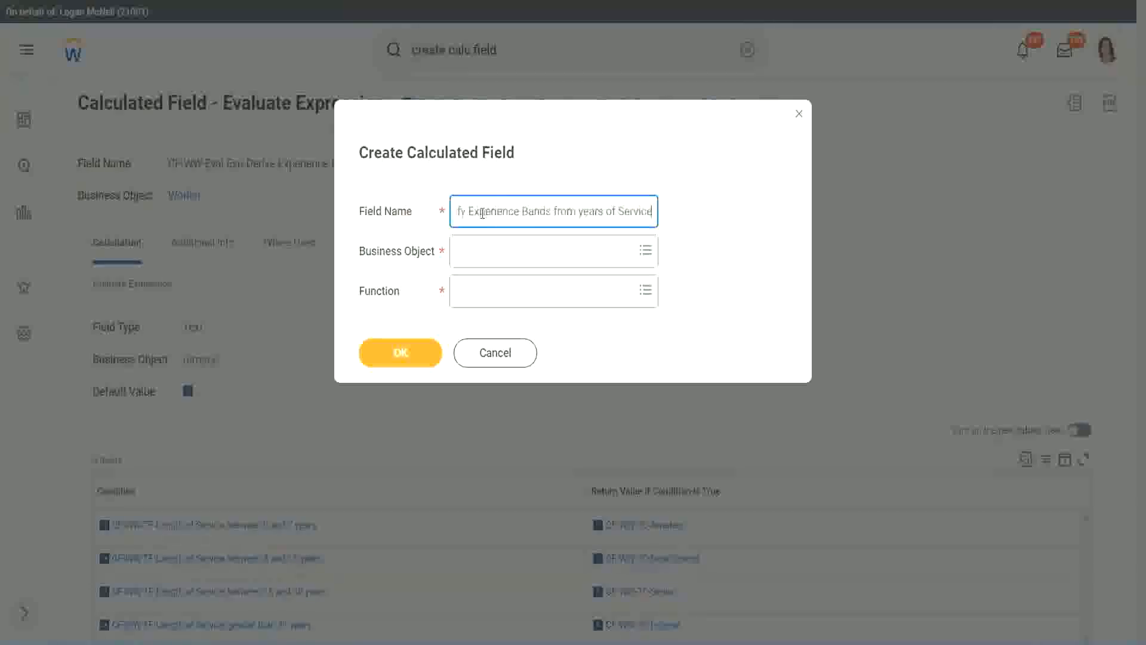
Set the business object to Worker and the function to Lookup Range Band, and proceed to the field's definition
key("Tab")
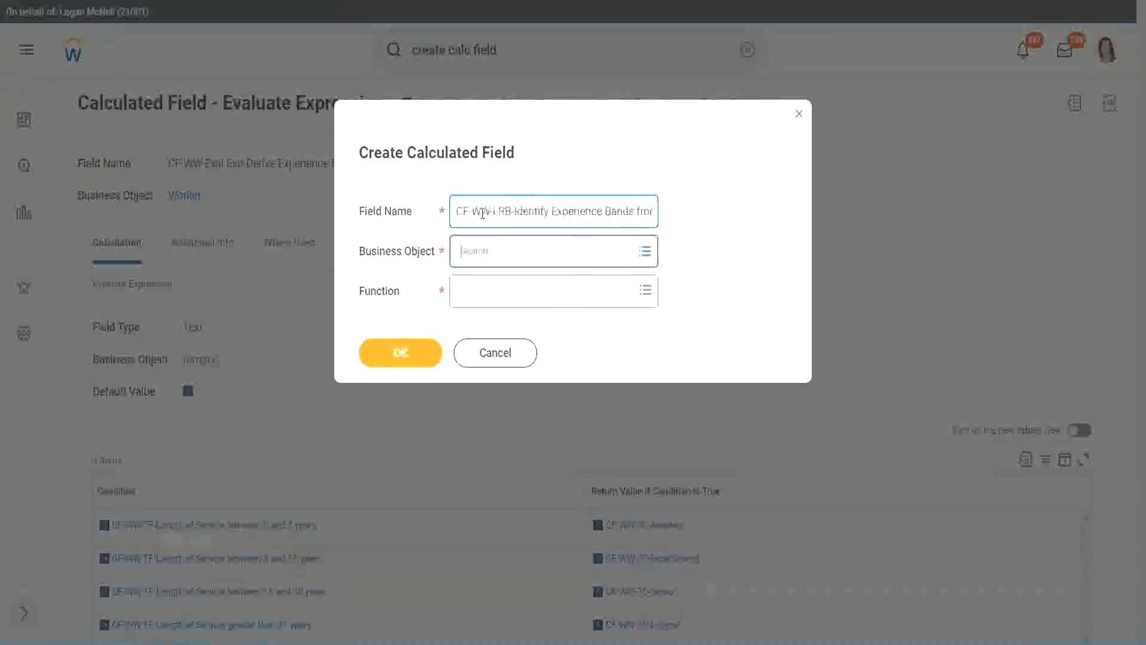
type("wor")
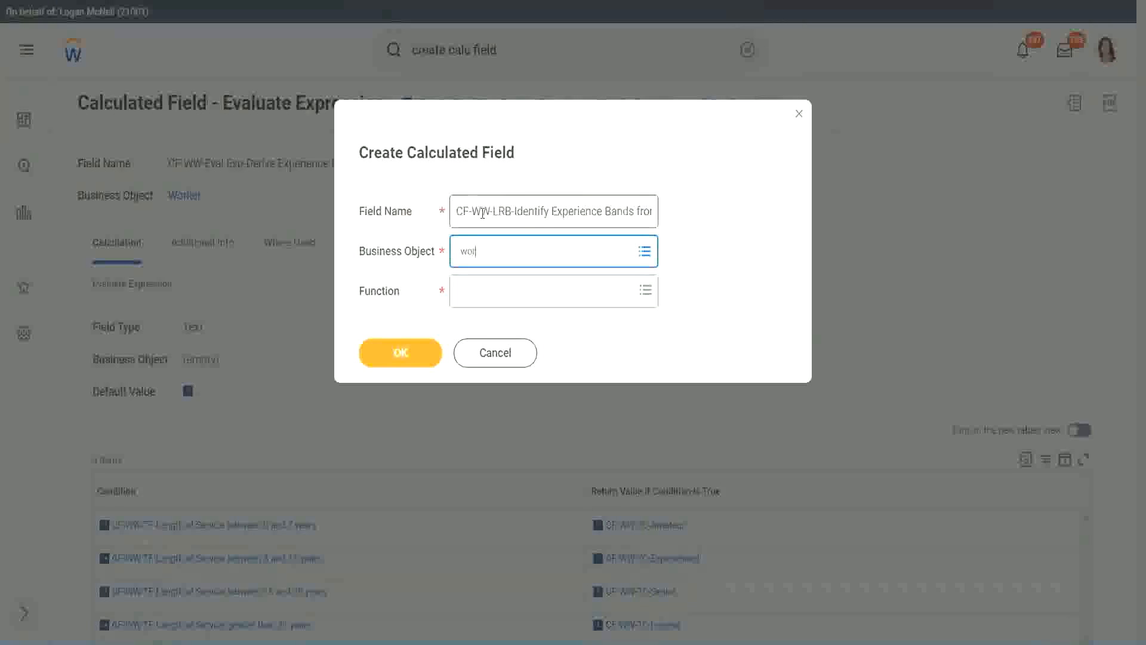
type("ker")
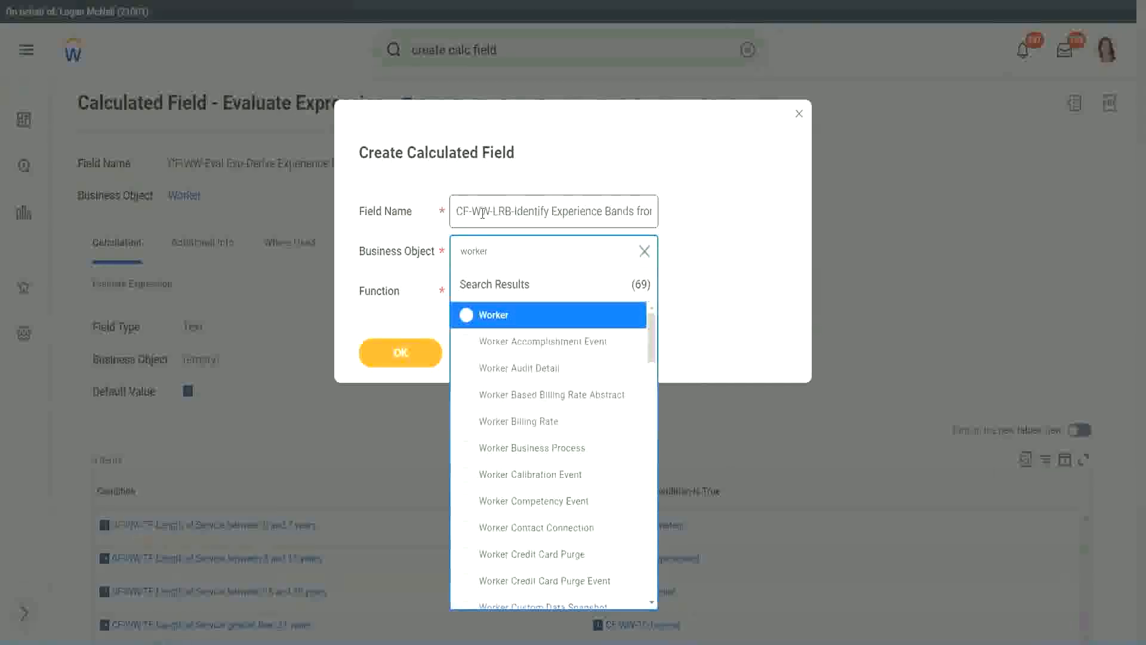
key("Return")
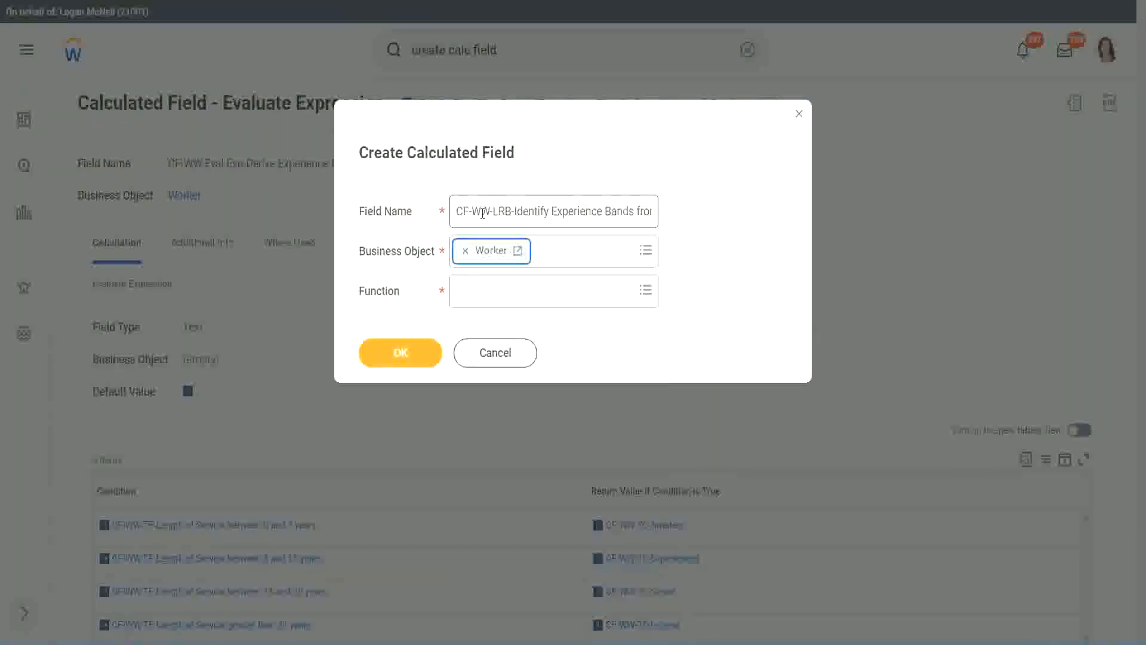
key("Tab")
type("loo")
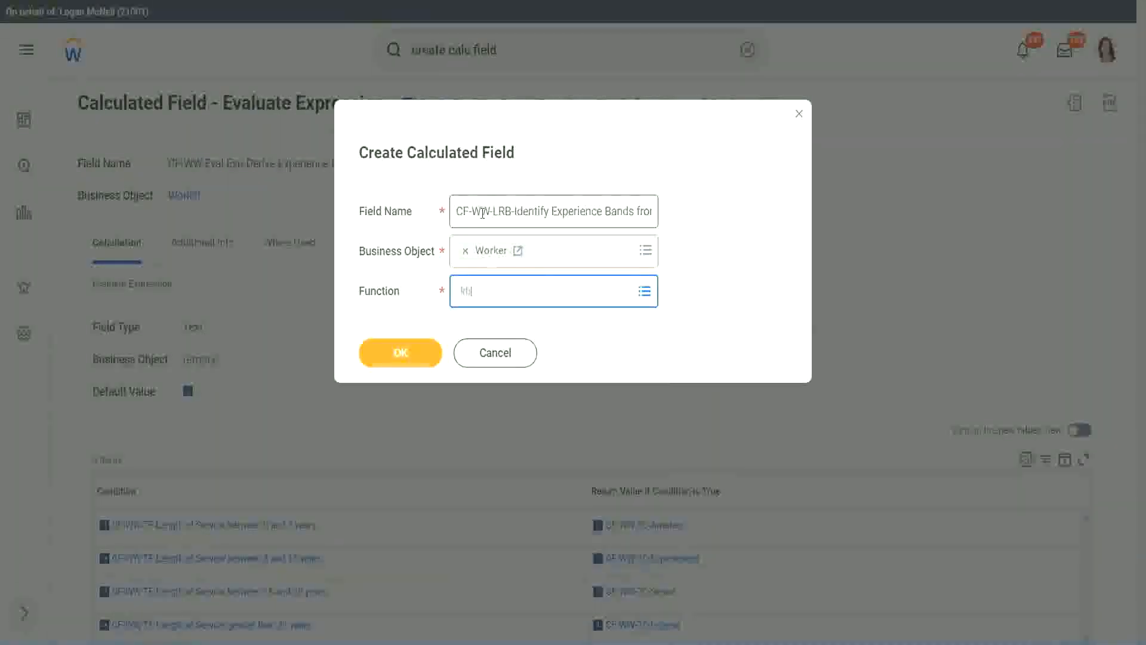
key("Return")
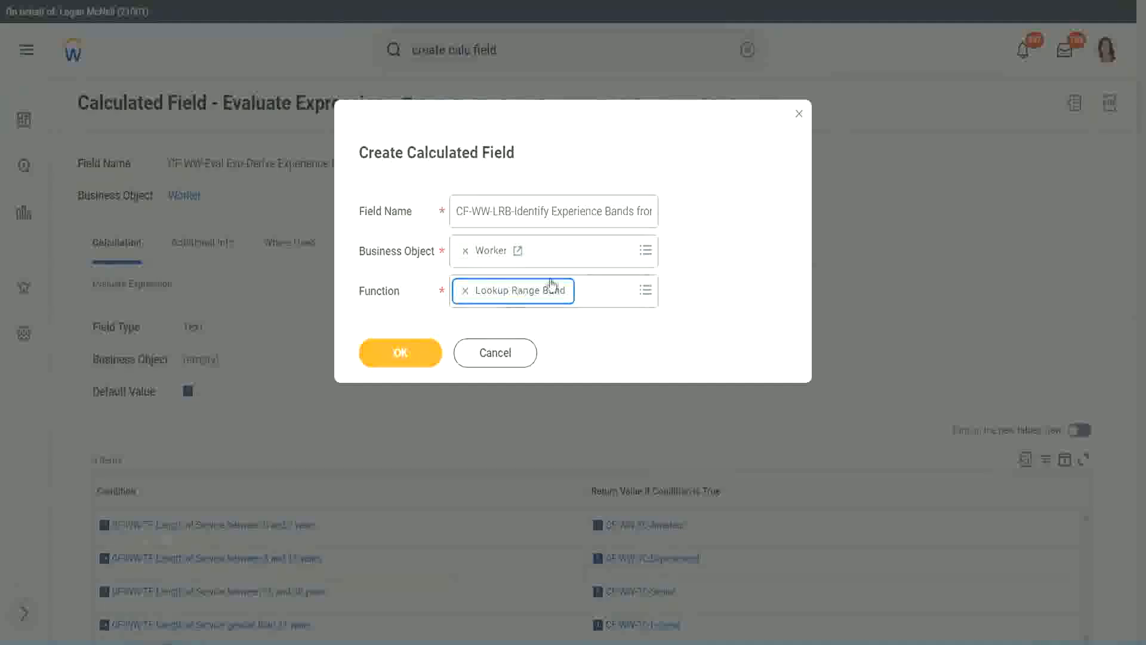
left_click(411, 355)
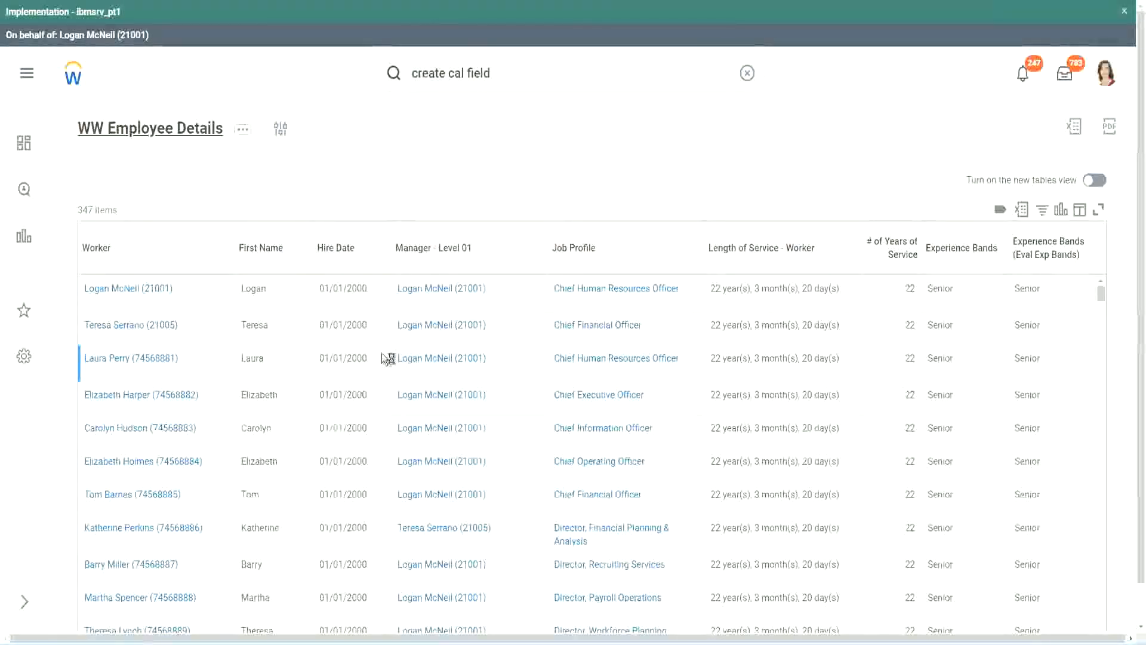
Copy "CF-WW-Convert Text To Number-Number of Years from Length of Service" from the WW Employee Details report's definition and use it as the source field
scroll(378, 399, "down", 5)
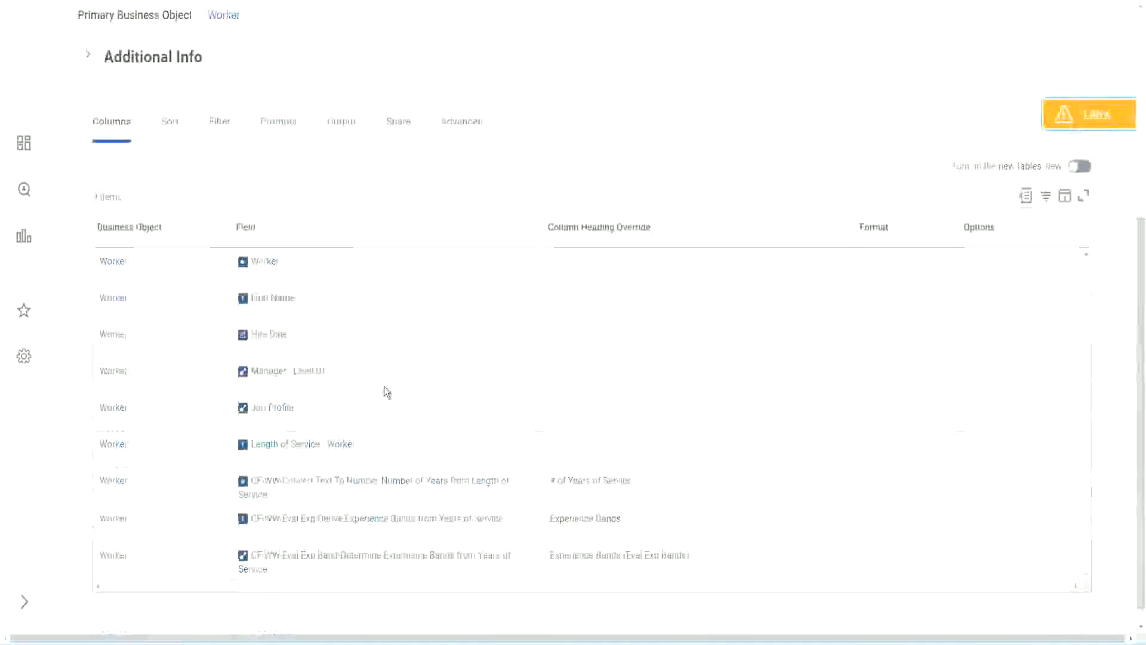
right_click(358, 464)
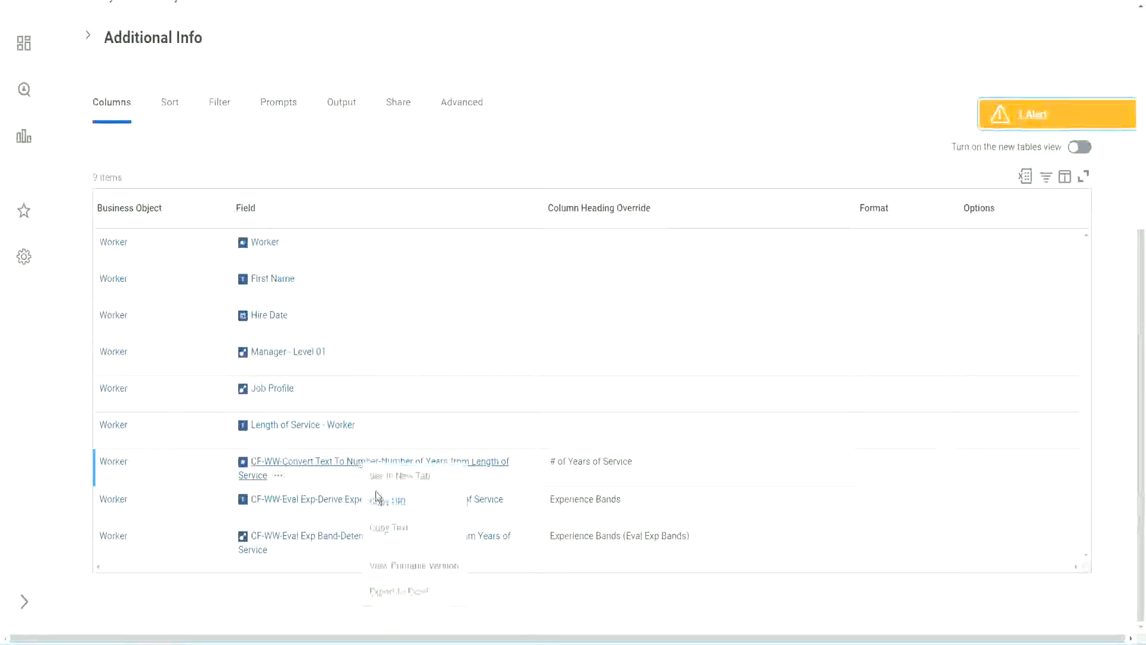
left_click(391, 529)
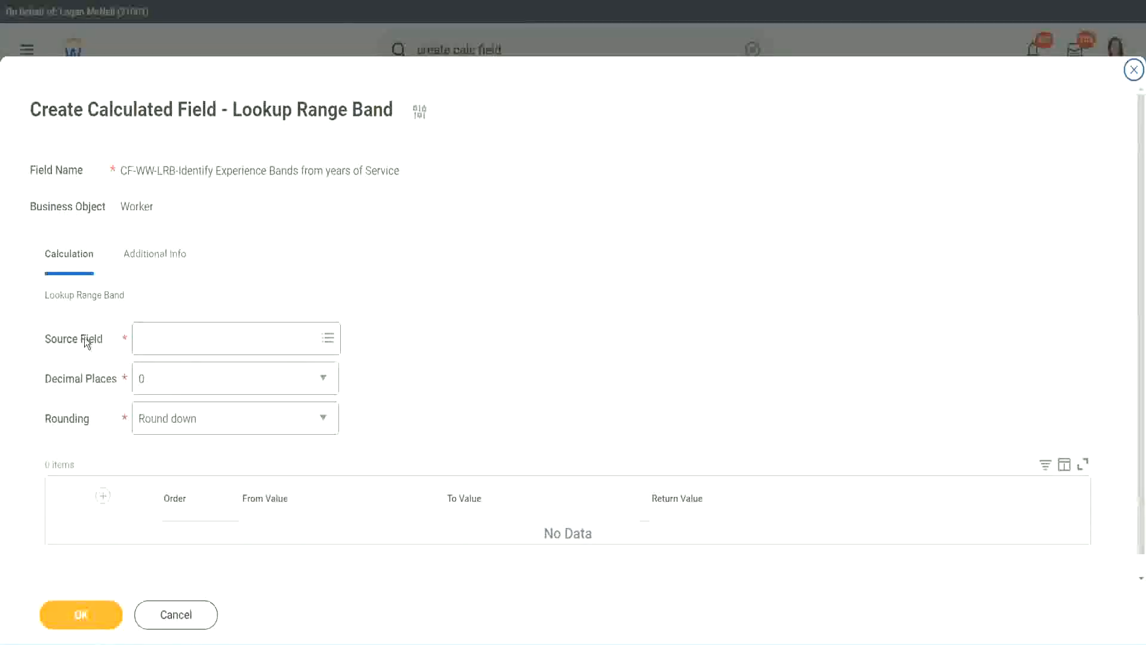
left_click(178, 339)
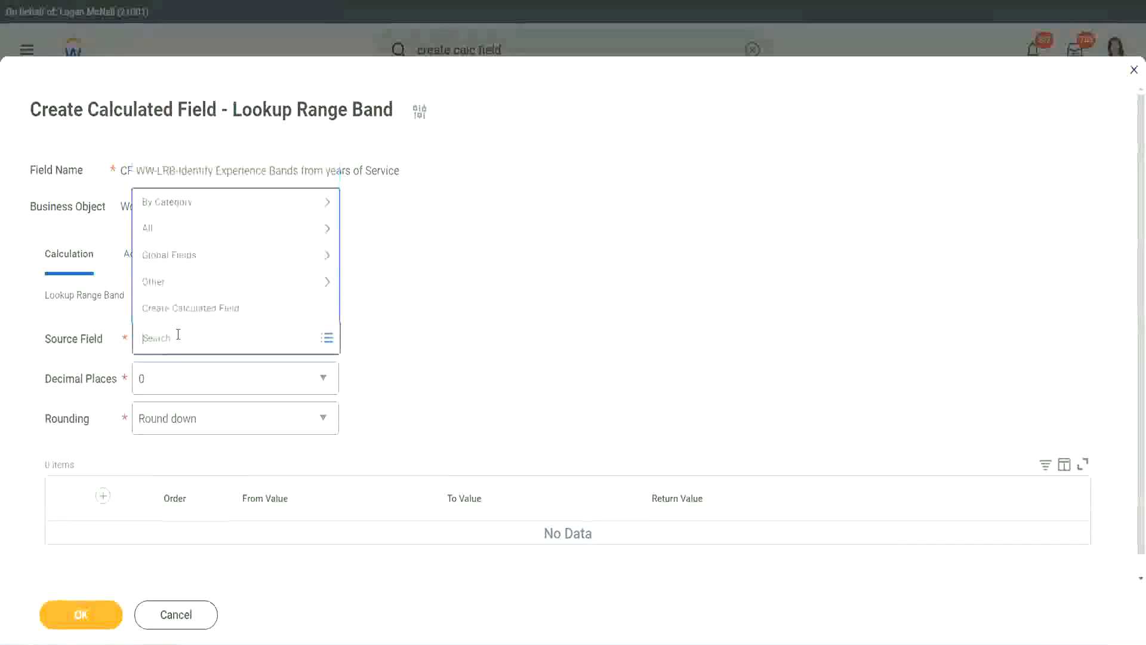
key("ctrl+v")
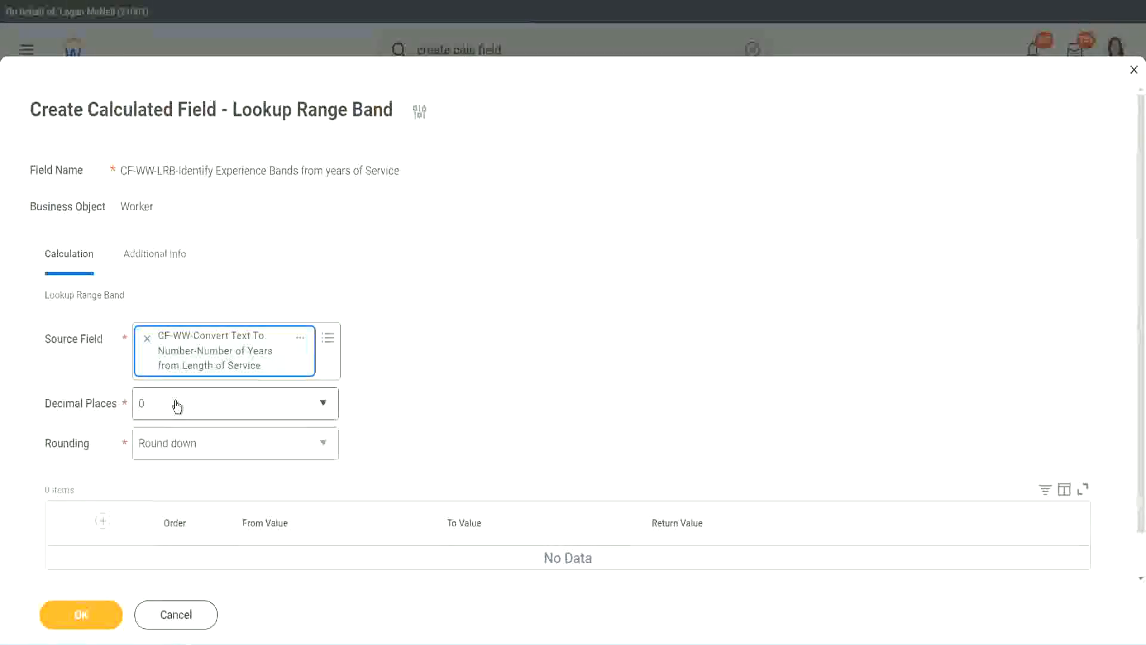
Check the decimal places options, leave 0 selected, and set the rounding to Round
left_click(224, 410)
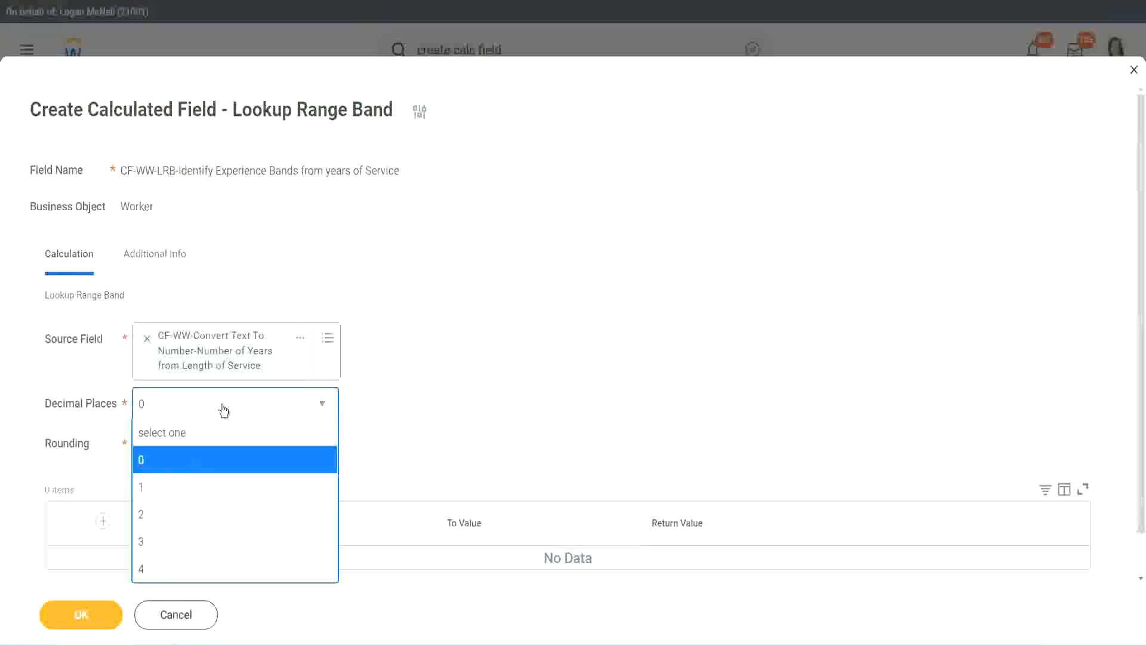
left_click(446, 392)
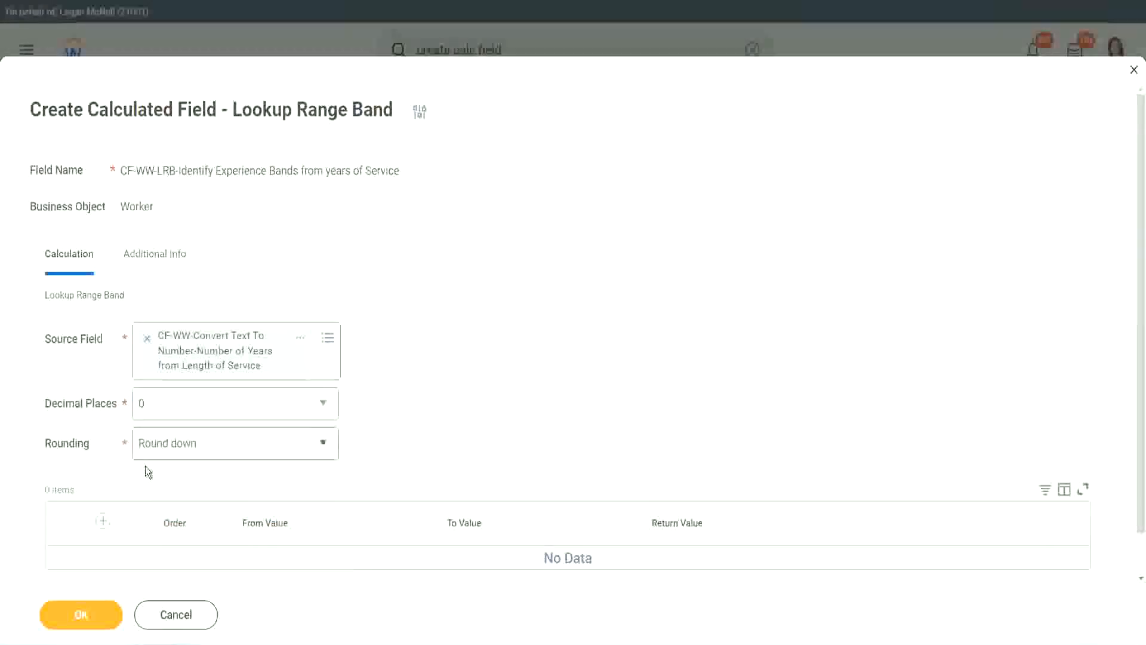
left_click(184, 447)
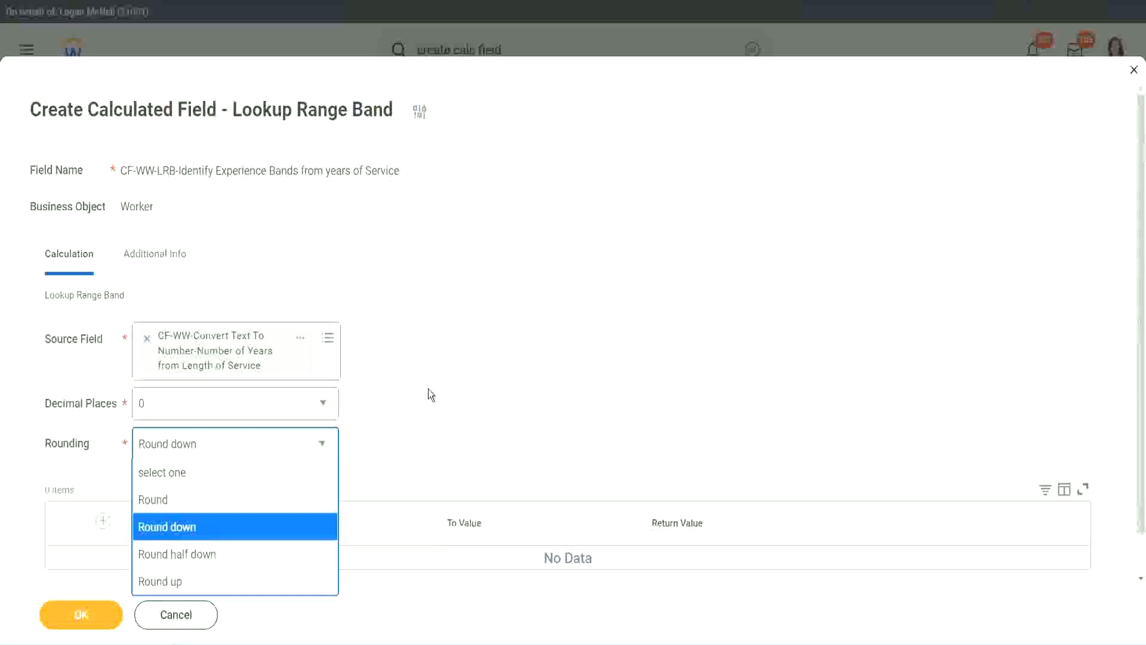
left_click(403, 440)
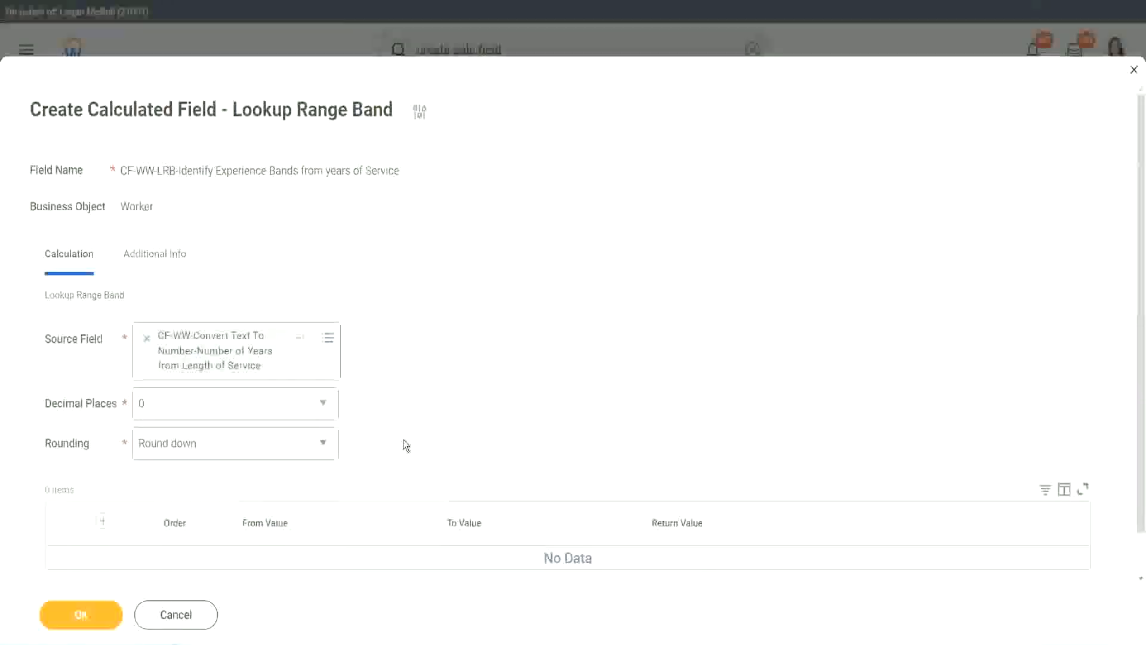
left_click(199, 449)
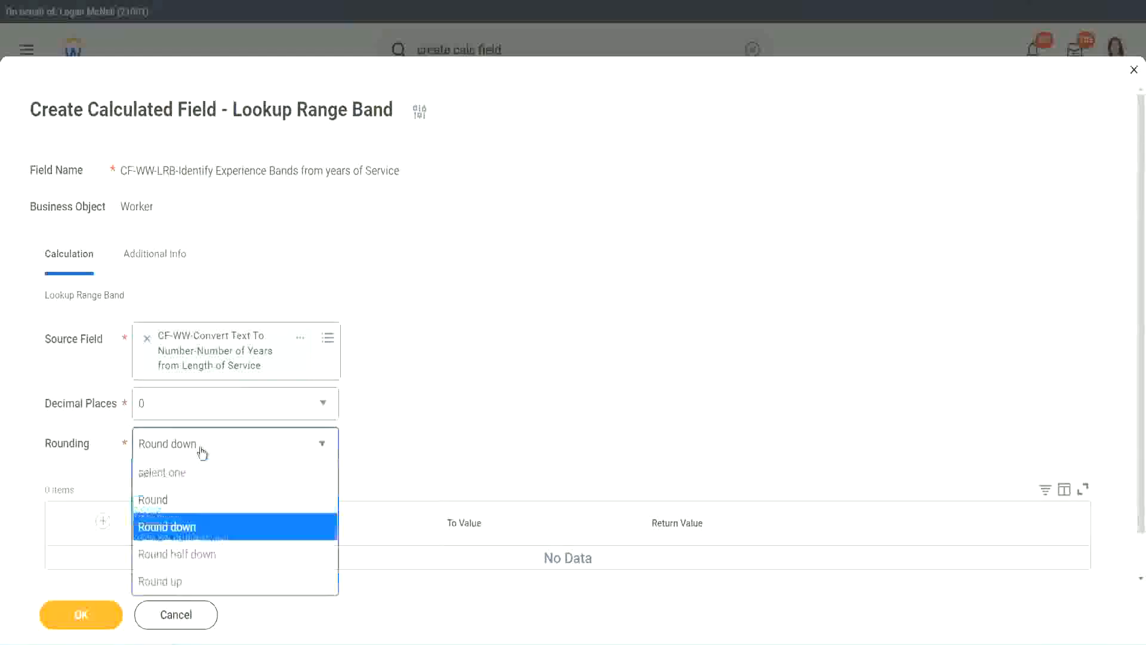
left_click(191, 505)
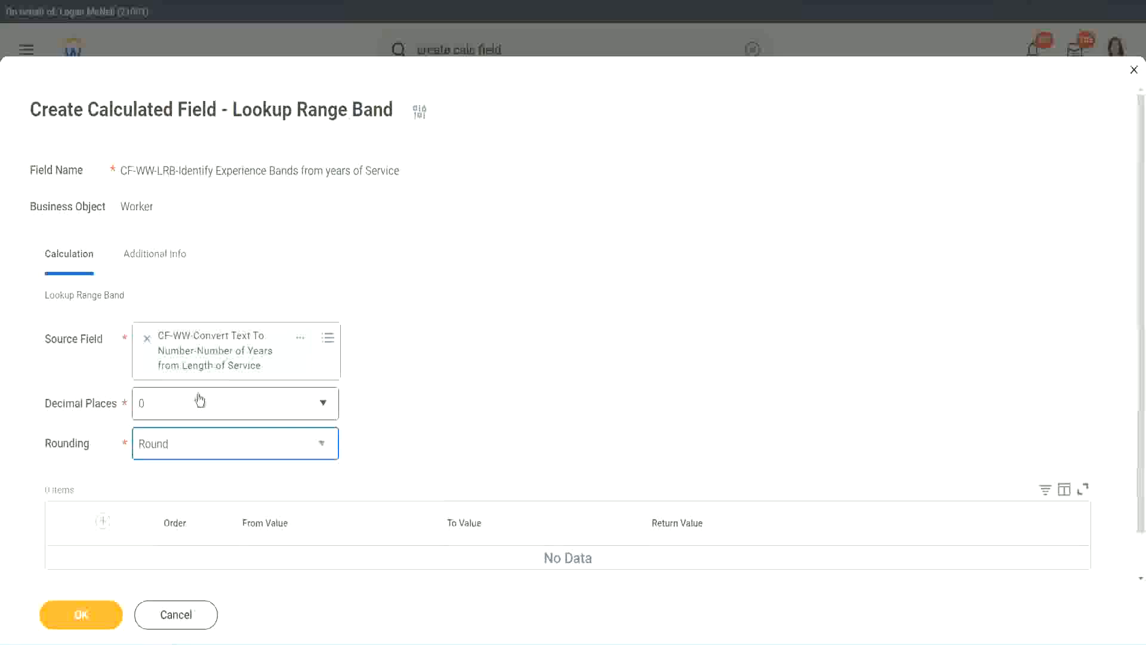
Add the first range band from 0 to 7 with the return value "Amateur"
left_click(105, 523)
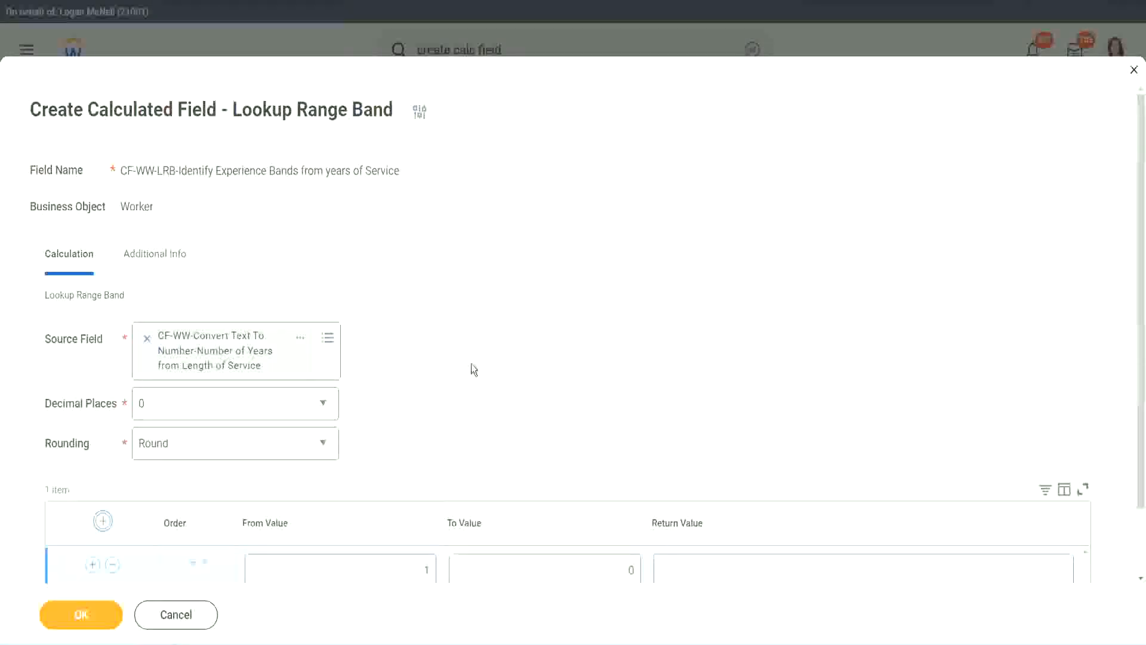
scroll(477, 367, "down", 3)
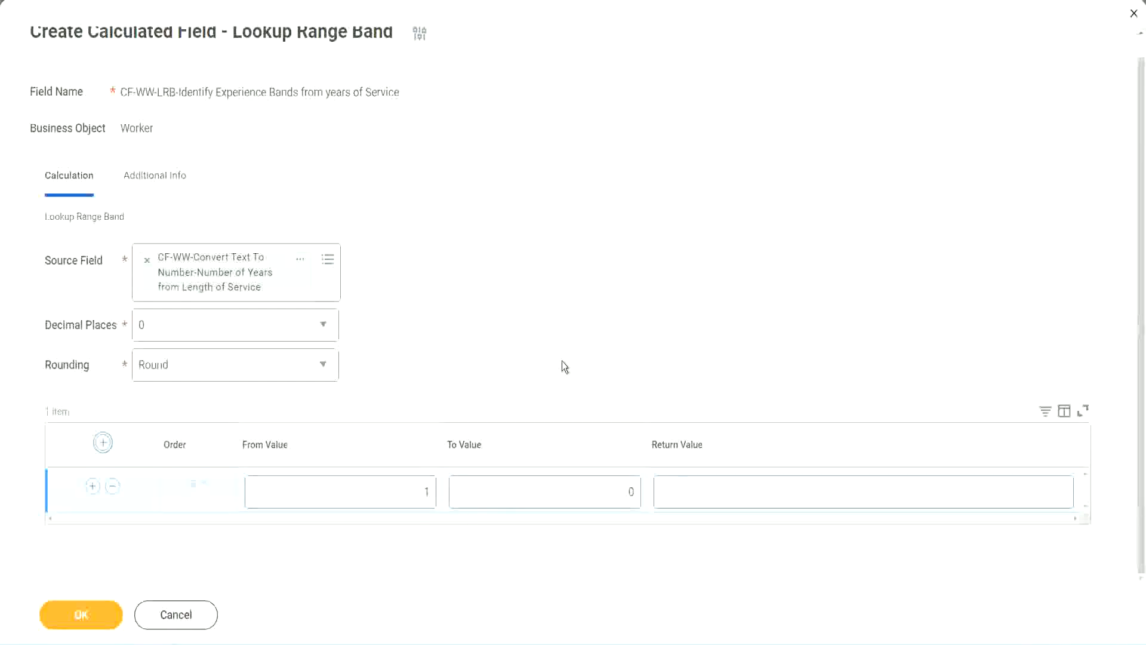
left_click(417, 496)
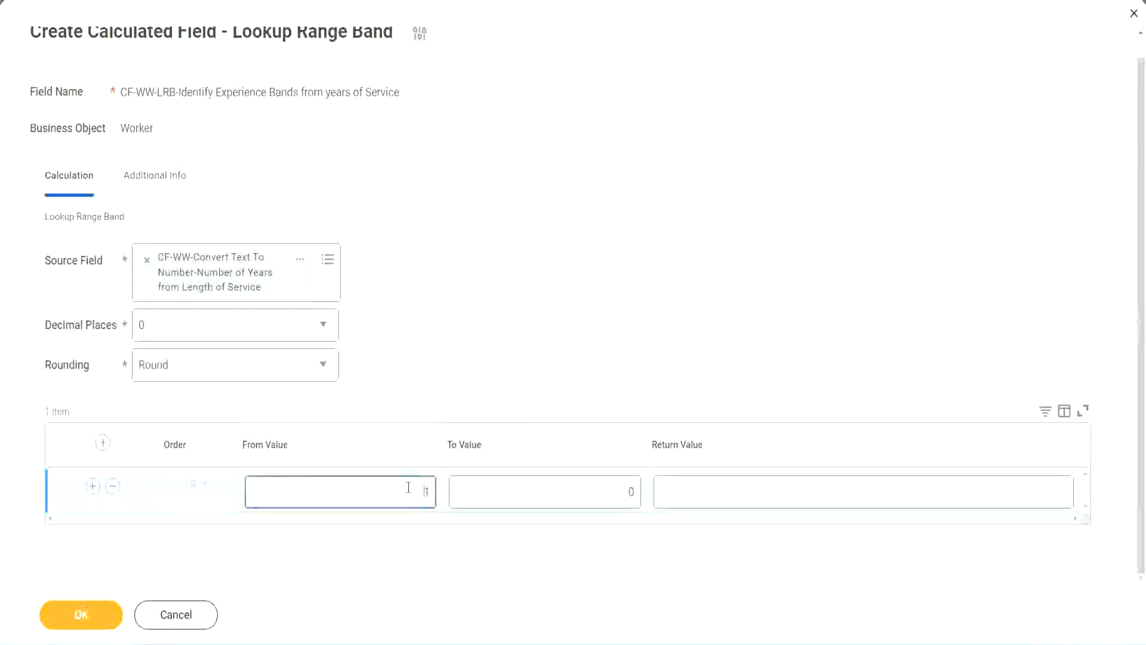
type("0")
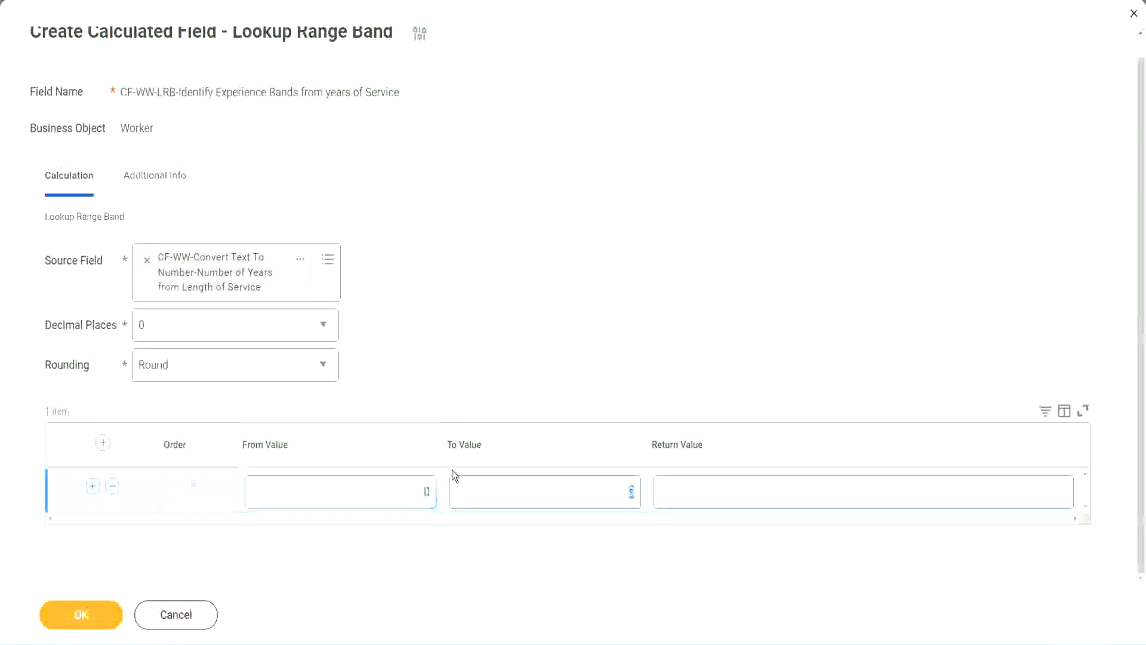
key("Tab")
type("7")
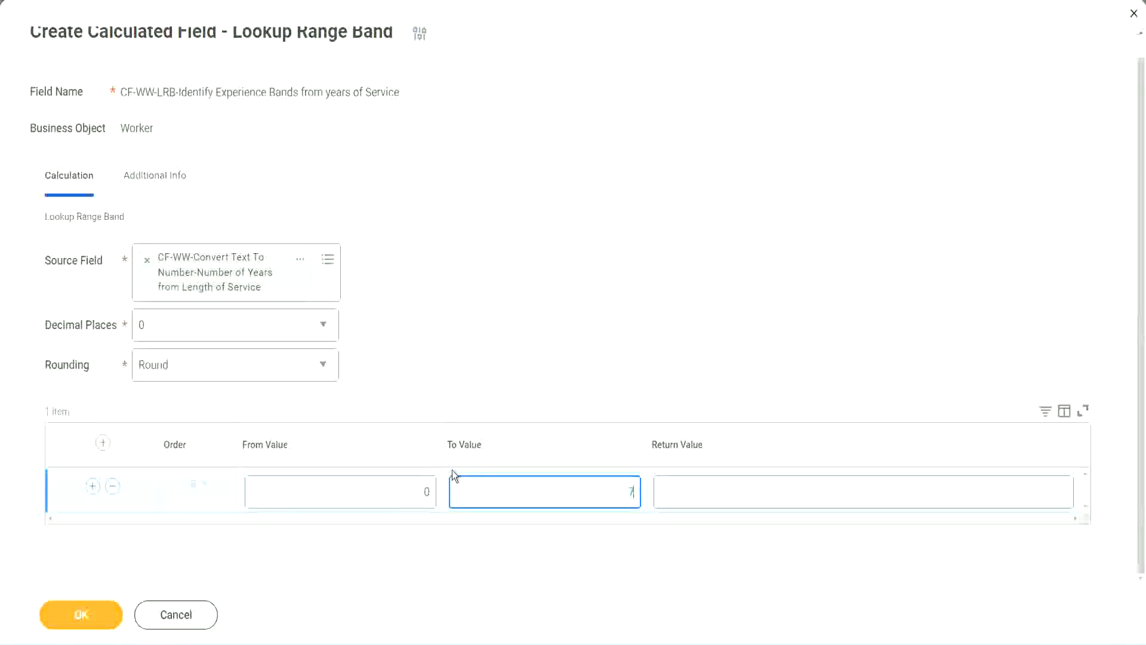
key("Tab")
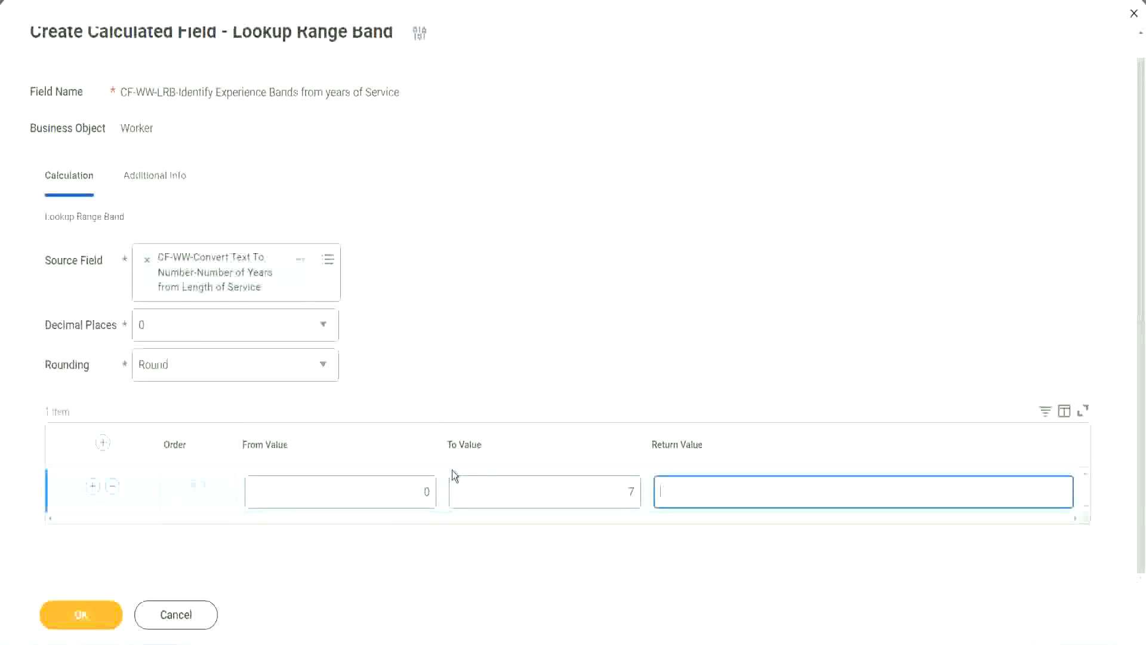
type("Amateur")
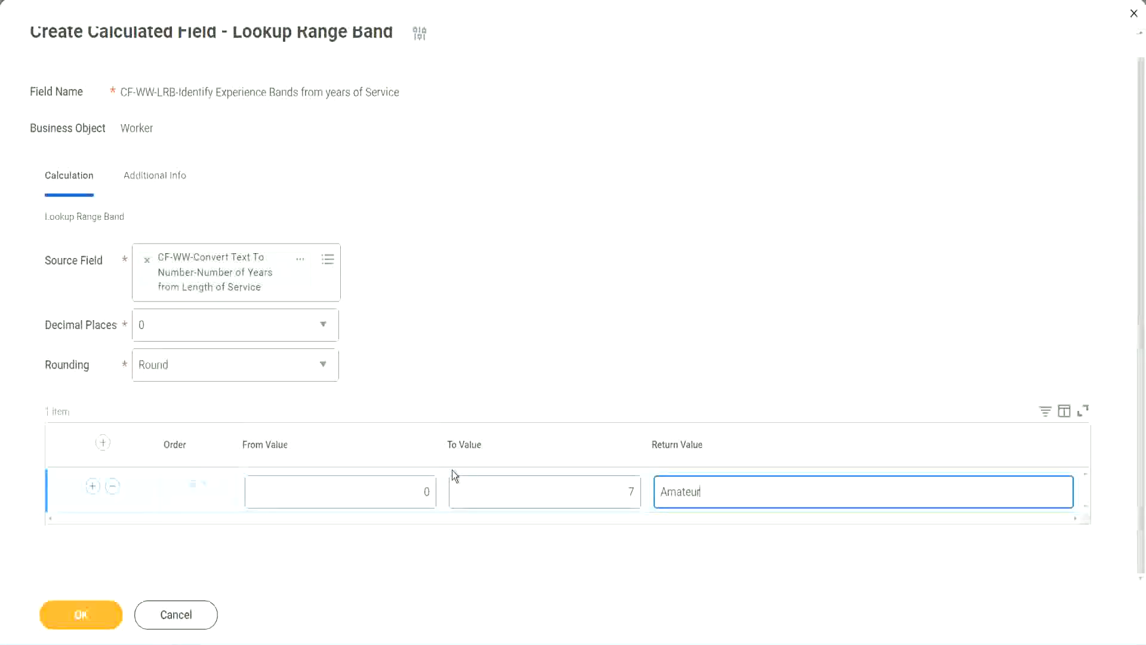
left_click(397, 491)
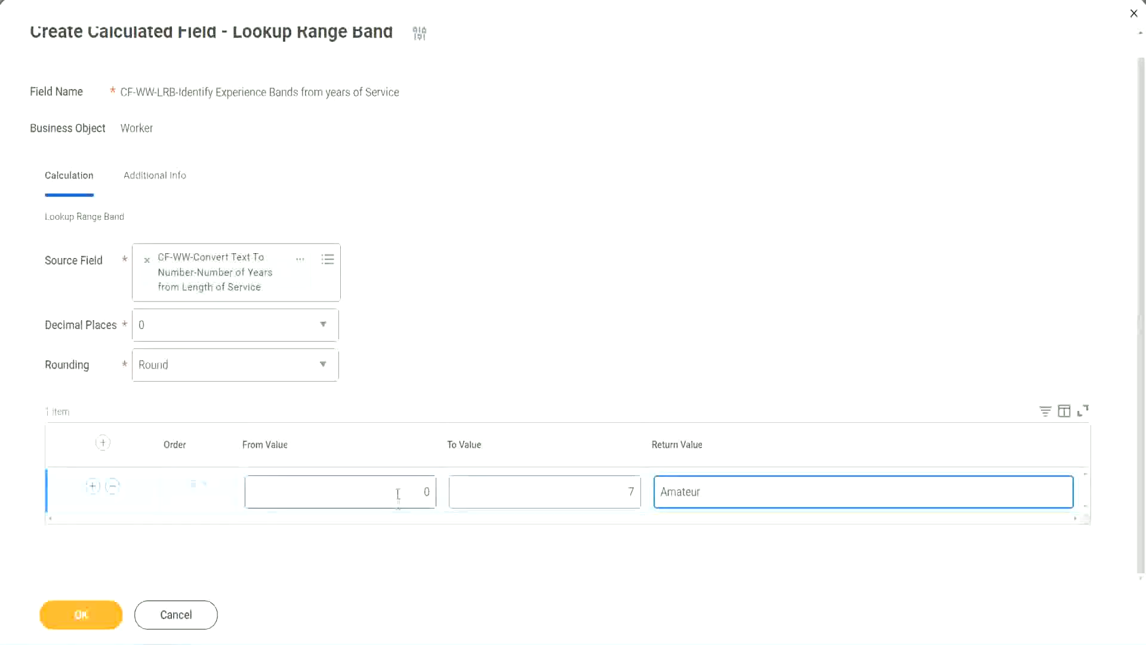
Add a second range band from 8 to 15 with the return value "Experienced"
left_click(620, 483)
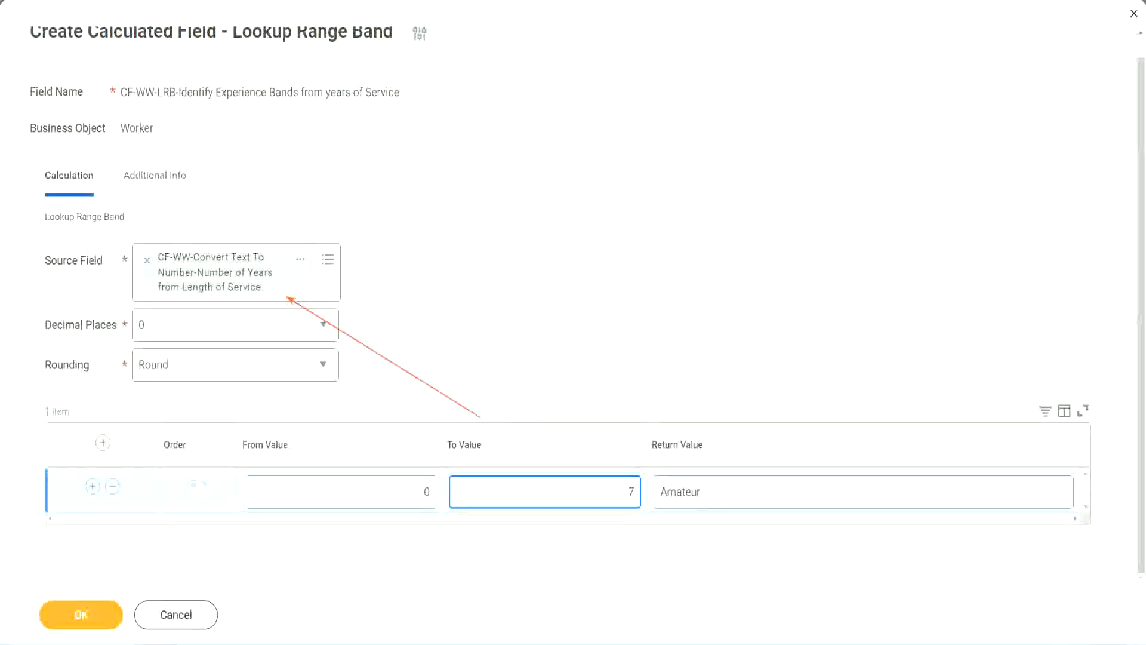
left_click(93, 486)
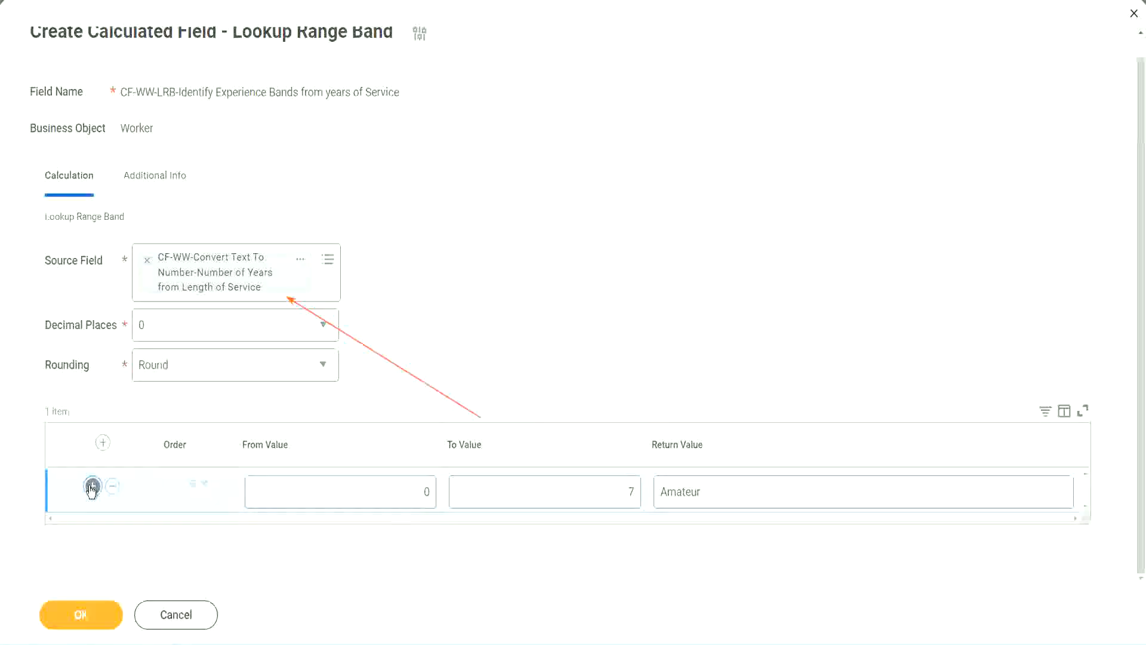
left_click(429, 535)
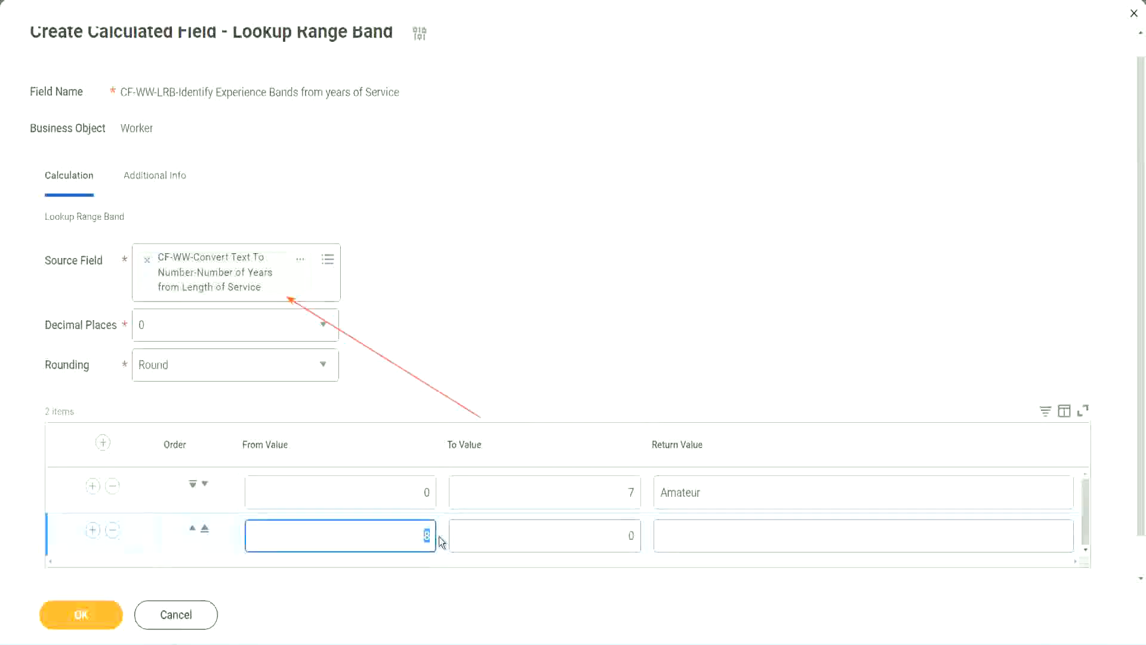
left_click(415, 495)
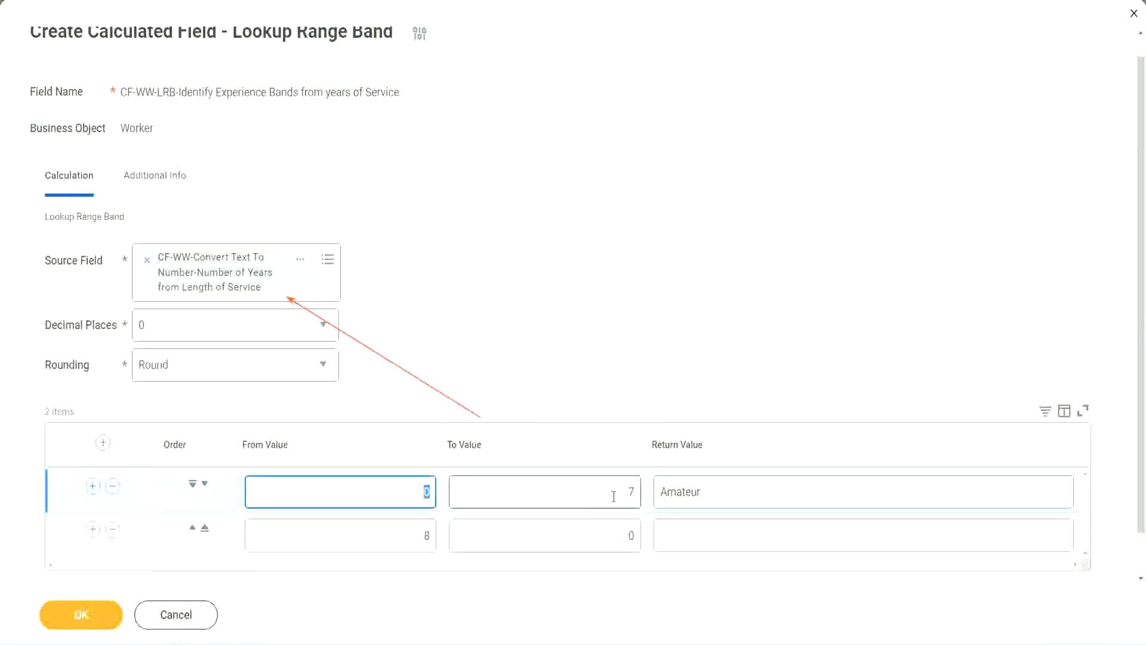
left_click(624, 493)
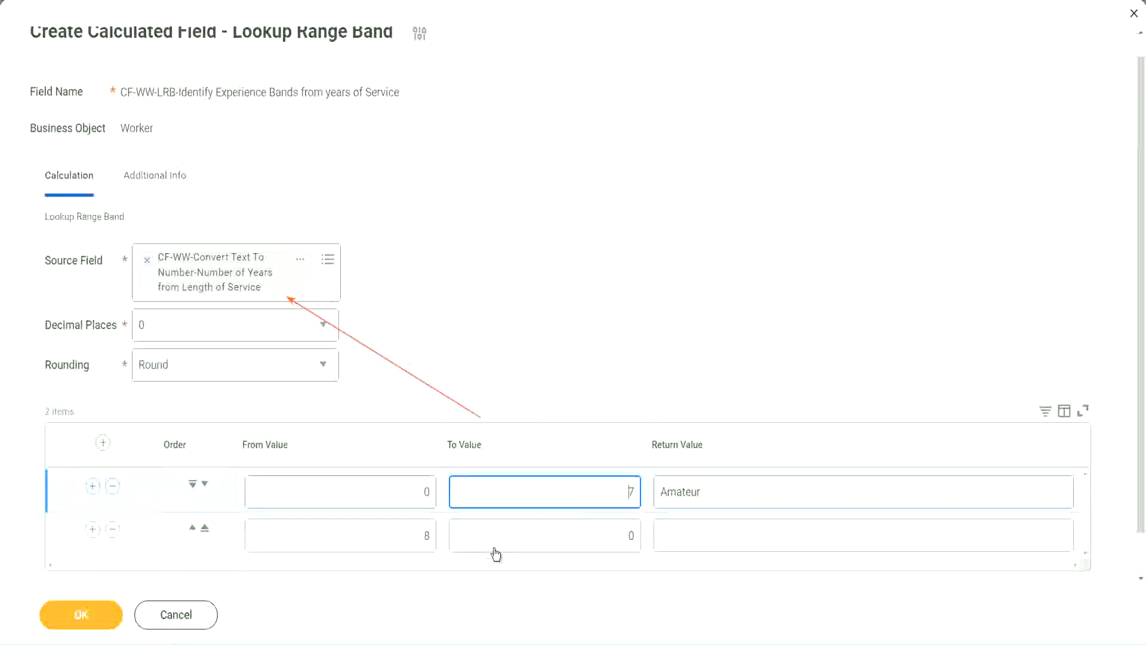
left_click(408, 538)
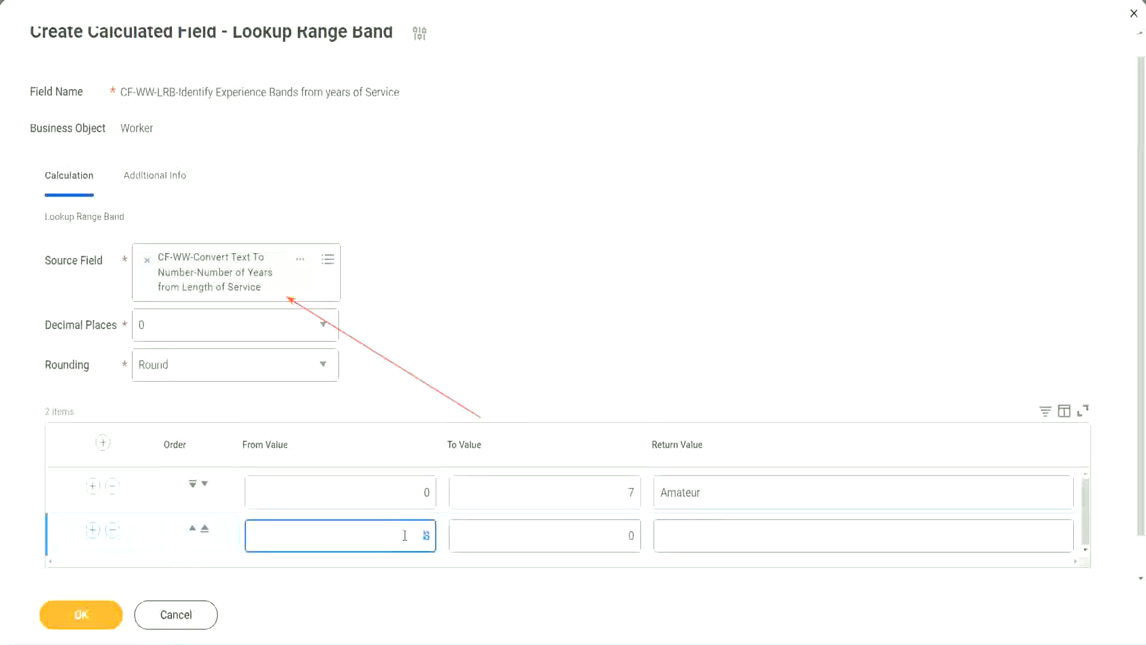
left_click(405, 535)
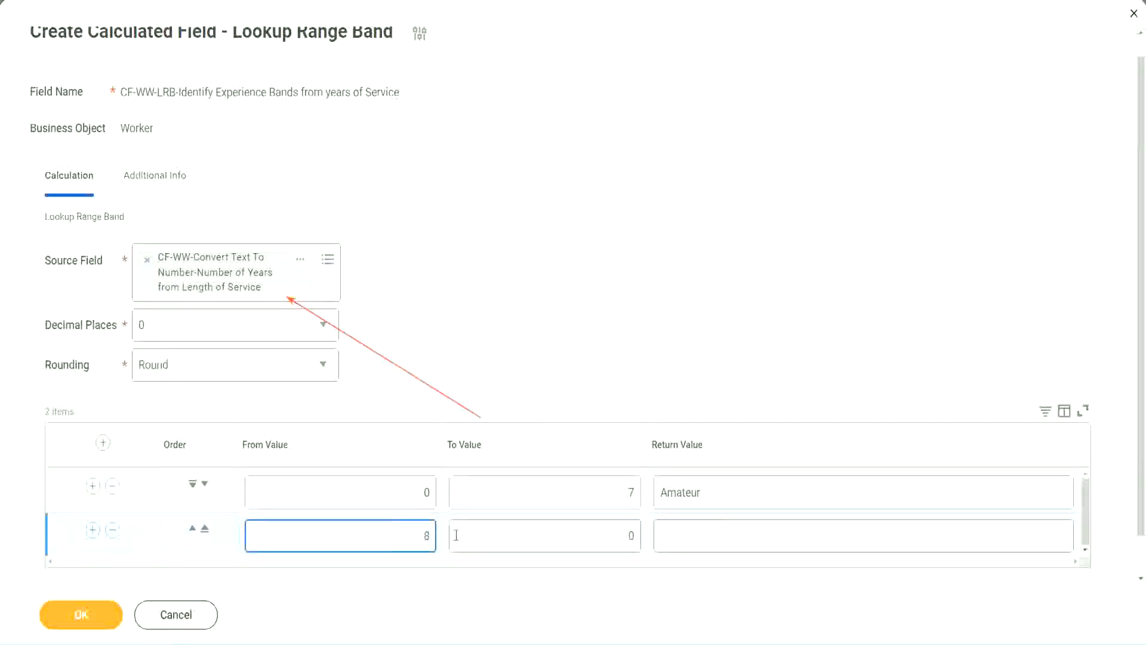
left_click(620, 536)
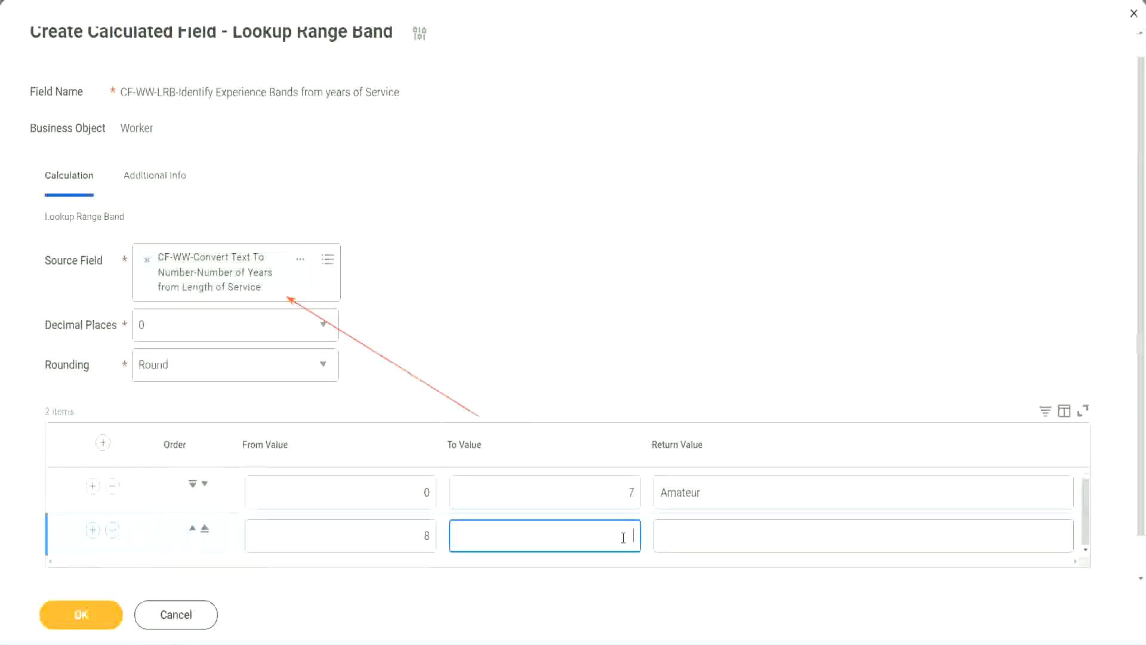
type("15")
left_click(706, 532)
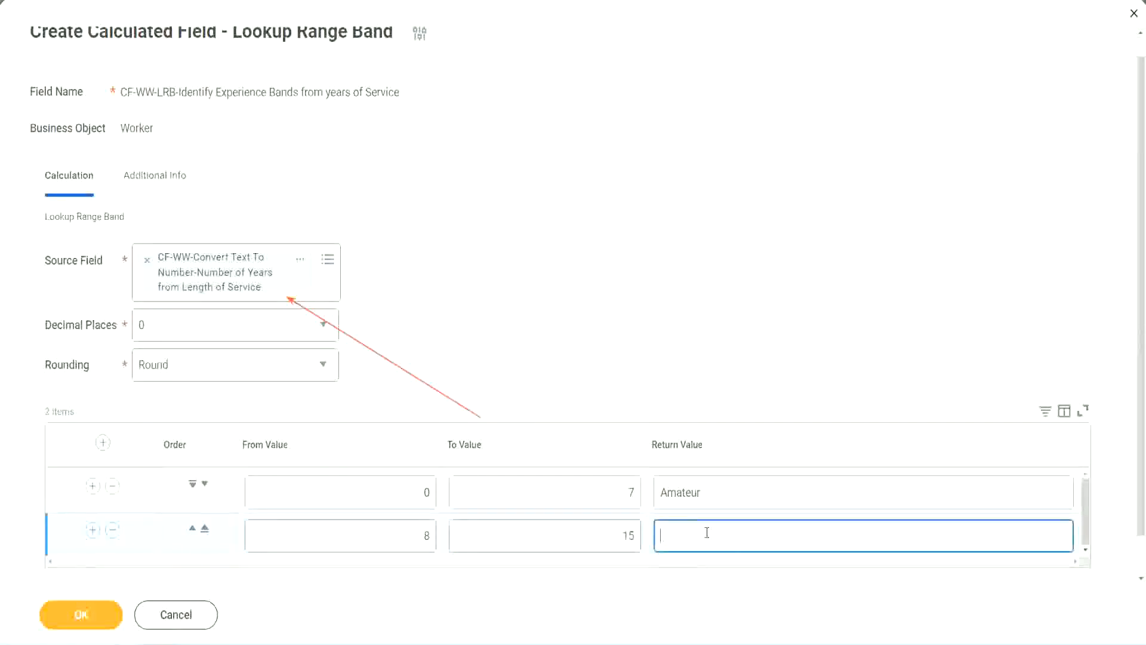
type("Experienced")
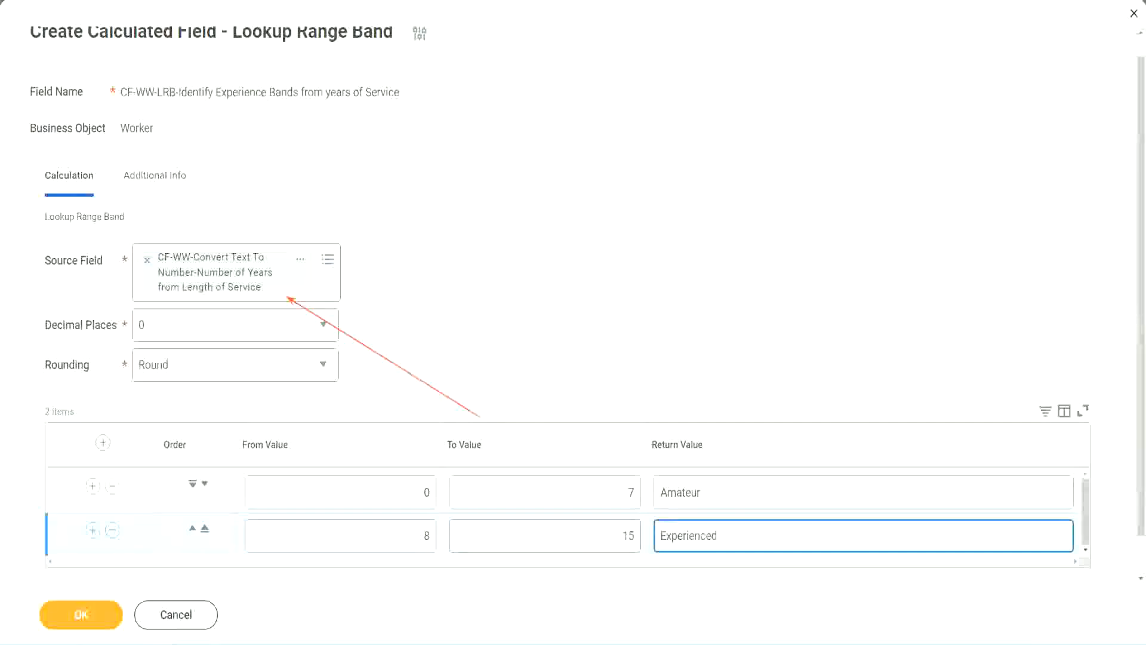
Add a third range band from 16 to 30 with the return value "Senior"
left_click(92, 530)
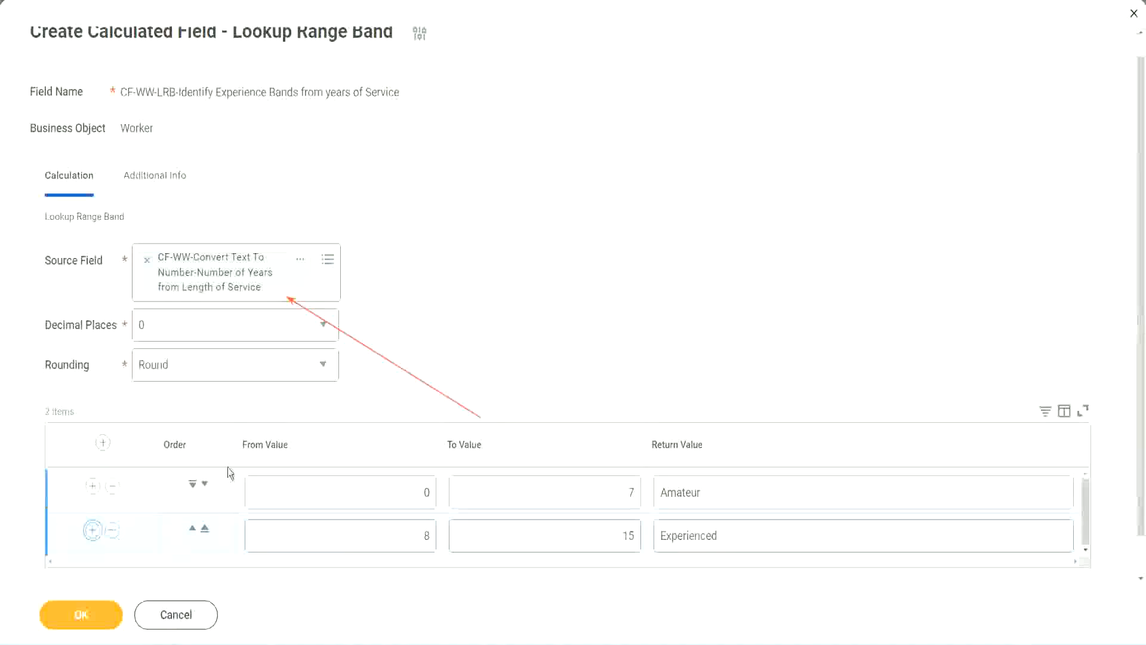
scroll(446, 343, "down", 2)
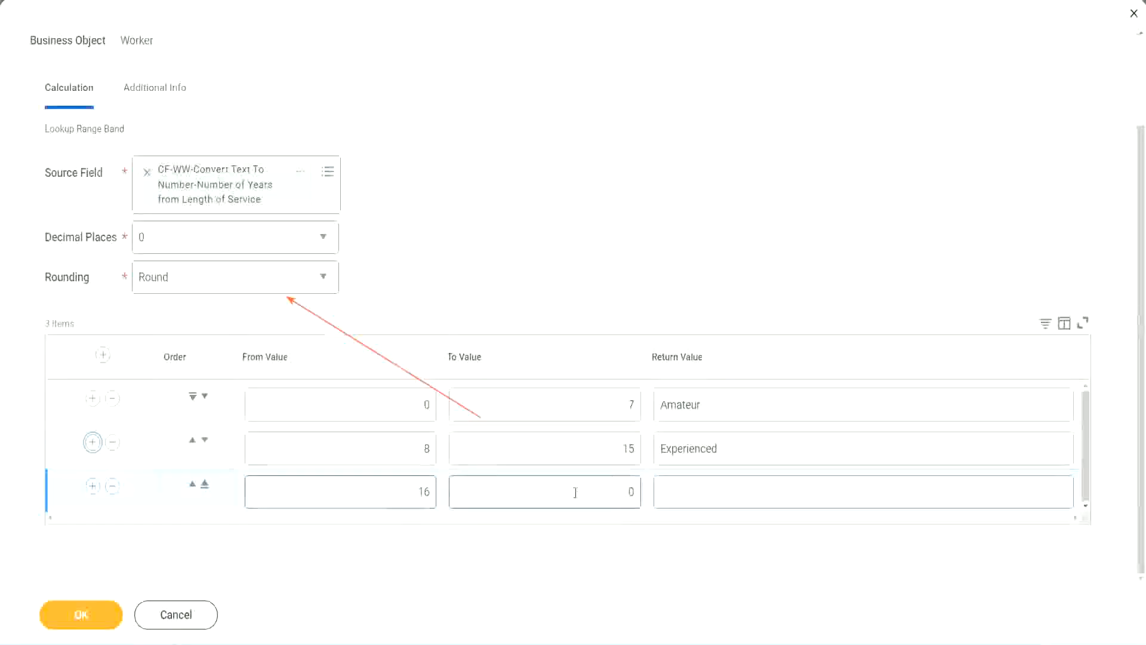
left_click(609, 490)
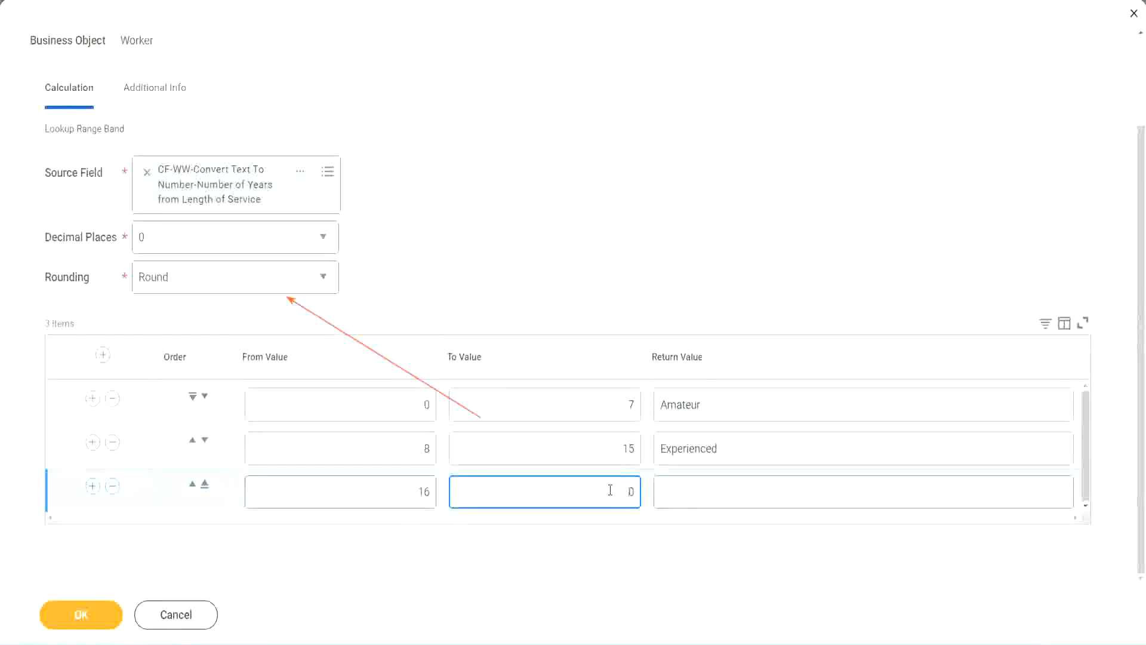
type("3")
key("Tab")
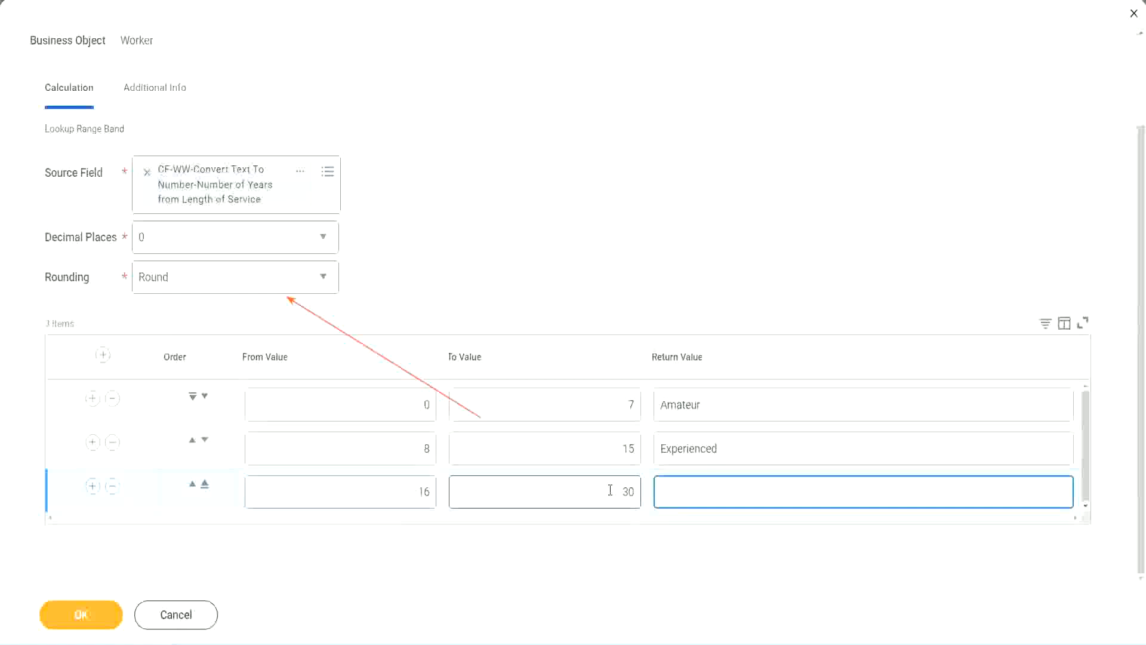
type("Senior")
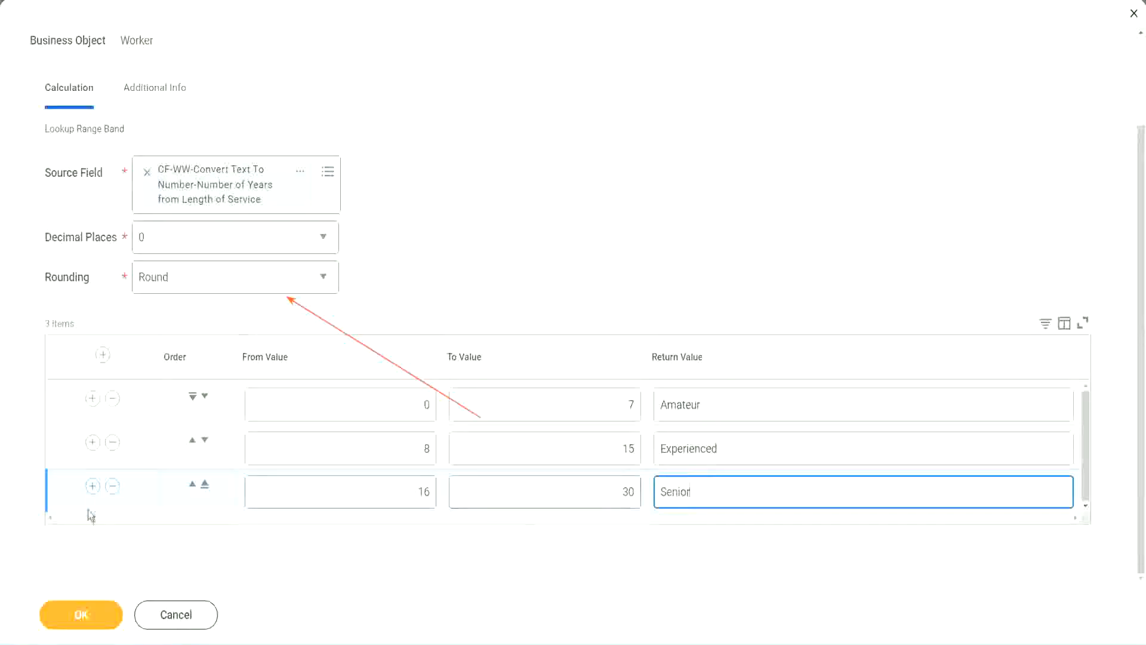
Add a fourth range band from 31 to 1000 with the return value "Legend"
left_click(92, 488)
scroll(315, 481, "down", 1)
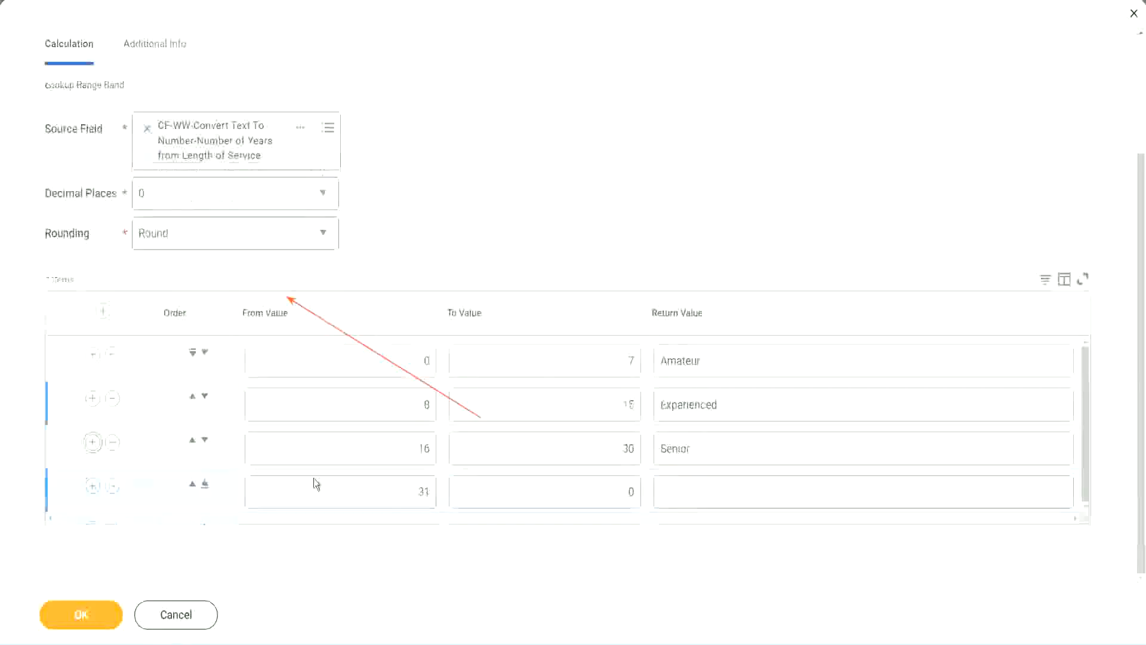
left_click(432, 487)
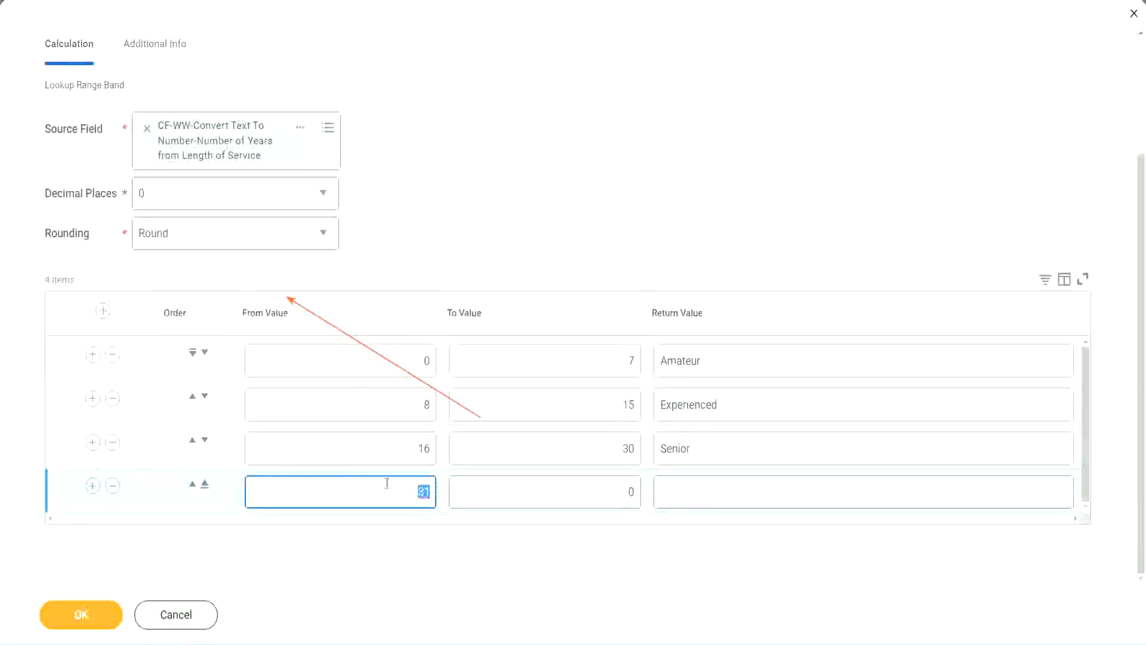
left_click(617, 492)
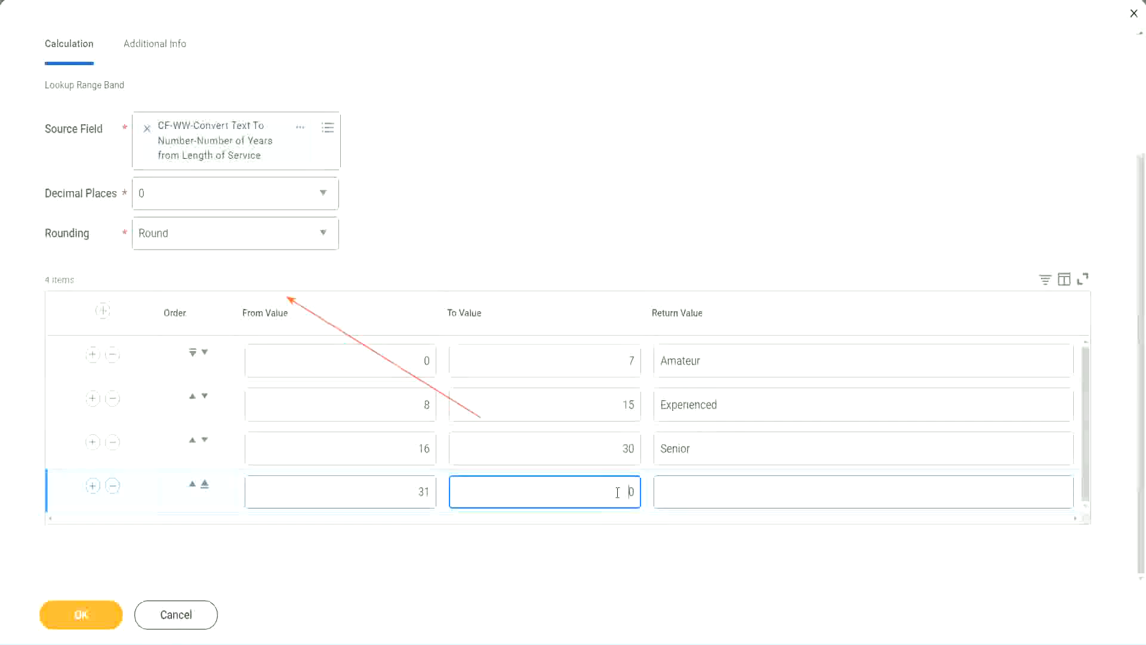
type("1000")
double_click(632, 491)
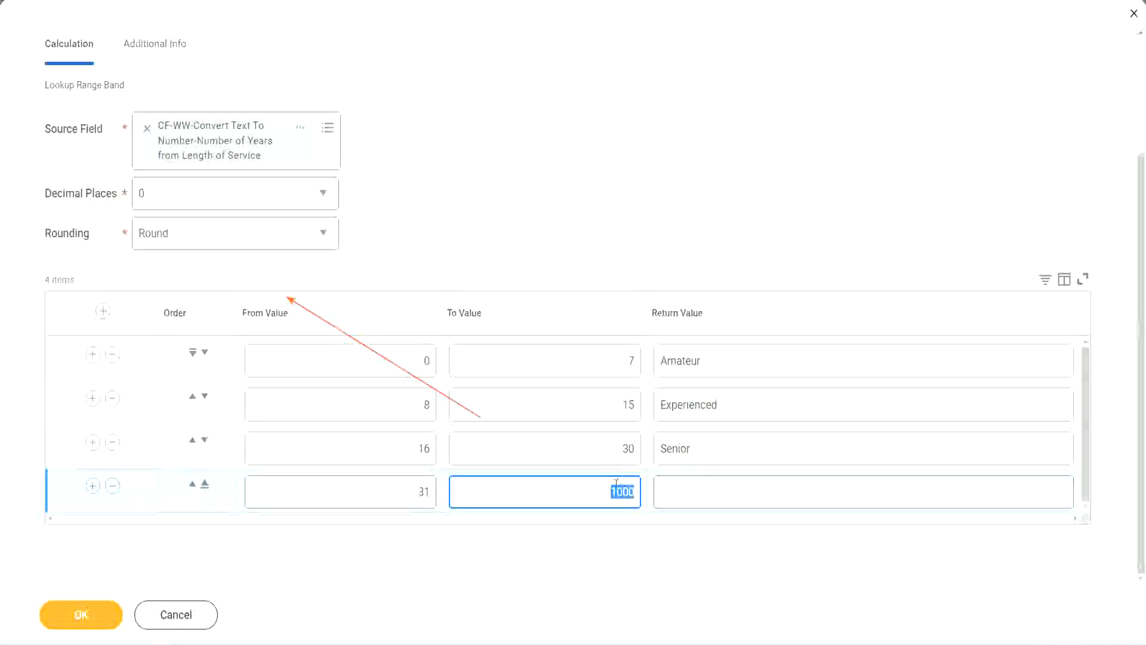
left_click_drag(600, 488, 642, 488)
left_click(715, 491)
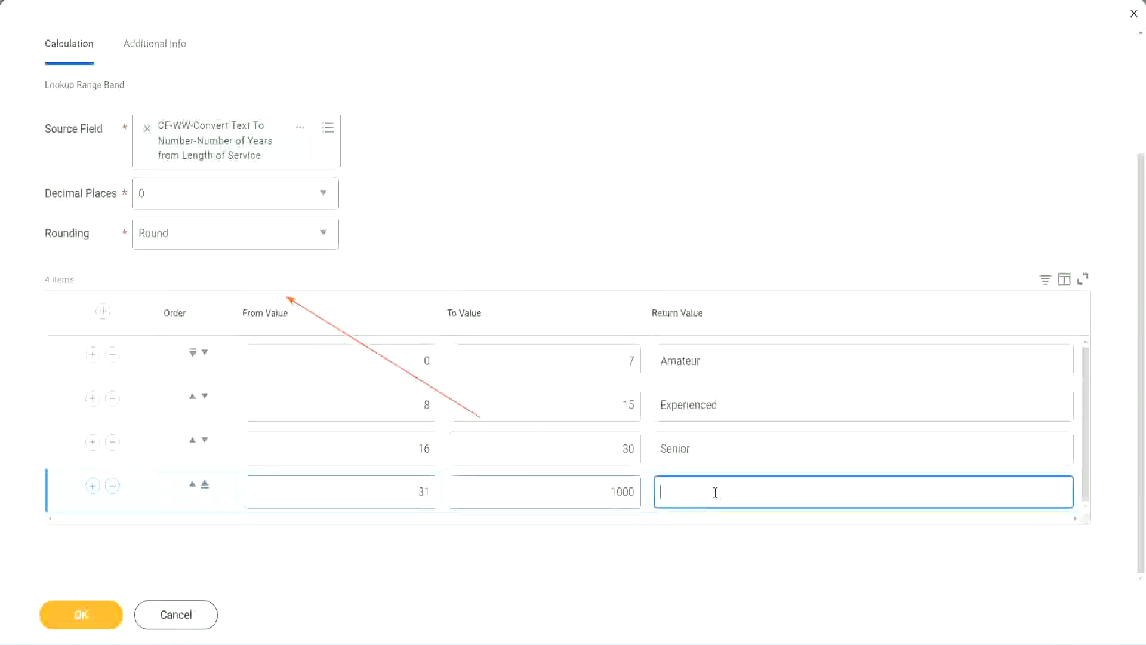
type("Legend")
left_click(534, 197)
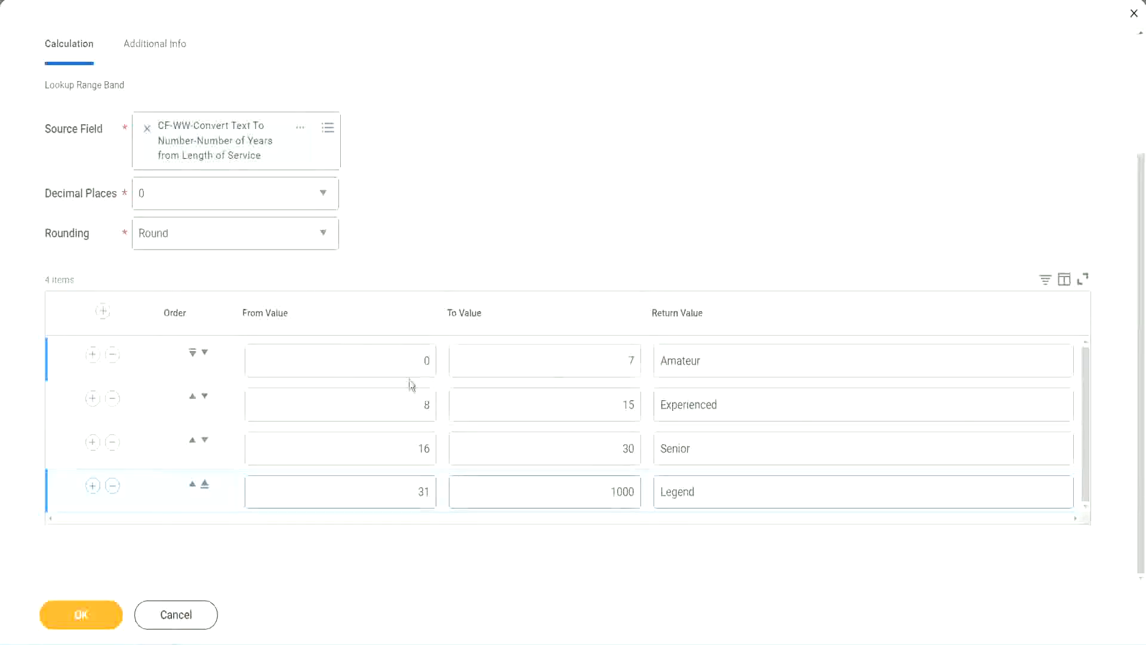
Review the return values of all four range bands against their from and to values
double_click(744, 359)
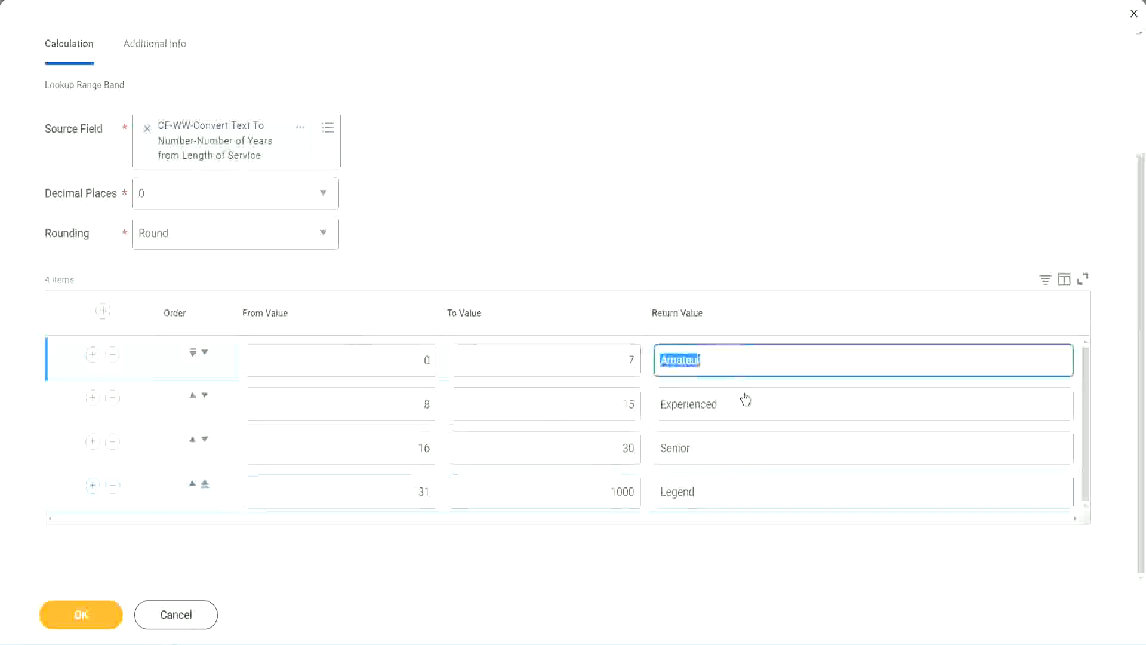
double_click(743, 406)
double_click(723, 454)
double_click(722, 491)
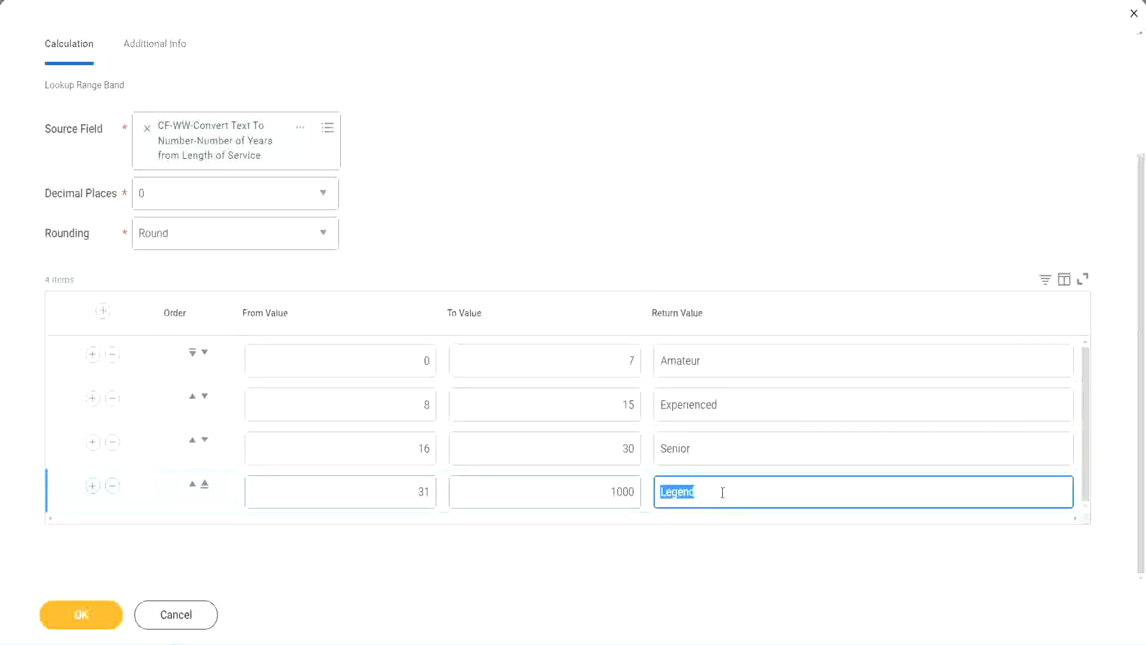
double_click(365, 365)
left_click(587, 351)
left_click(749, 370)
left_click(743, 410)
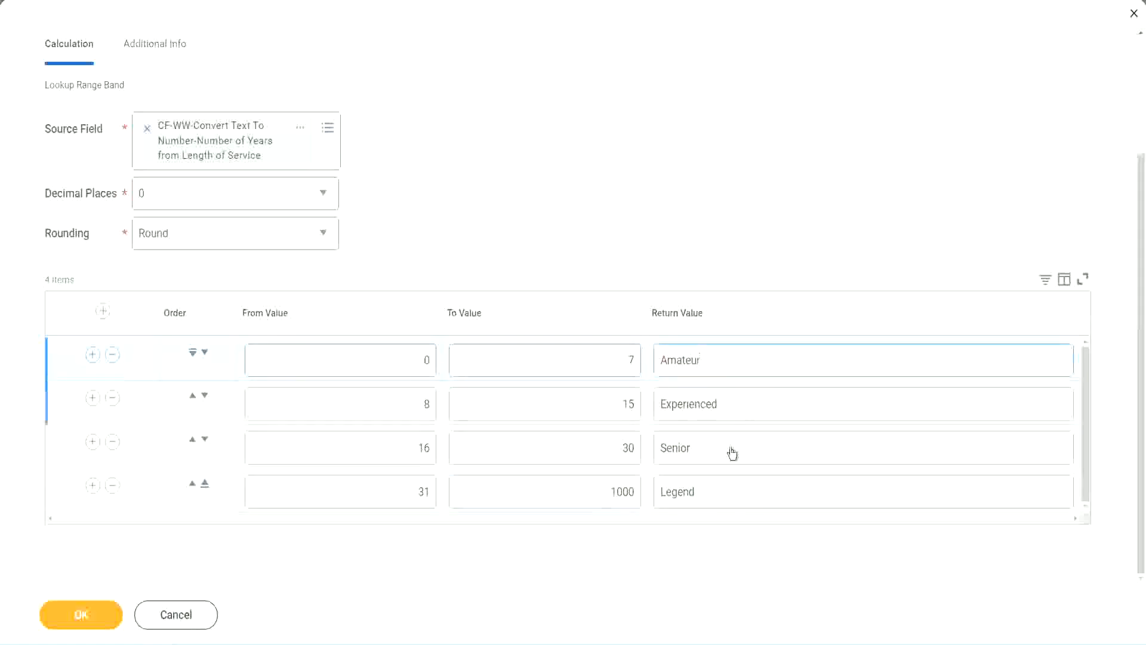
left_click(731, 451)
left_click(721, 488)
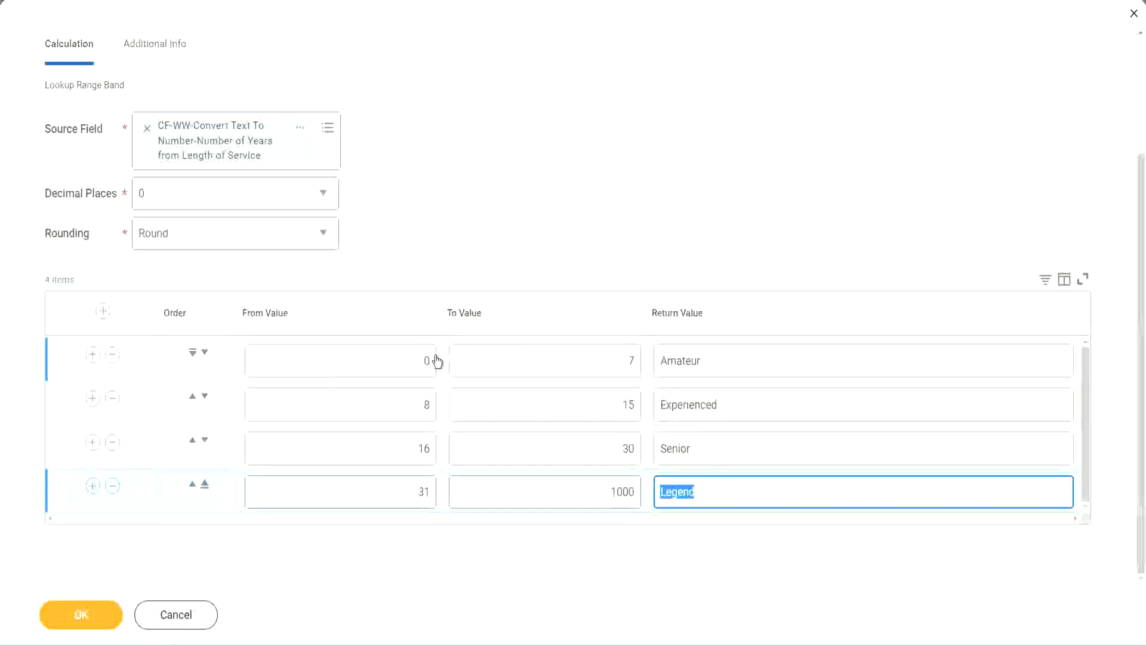
left_click(528, 256)
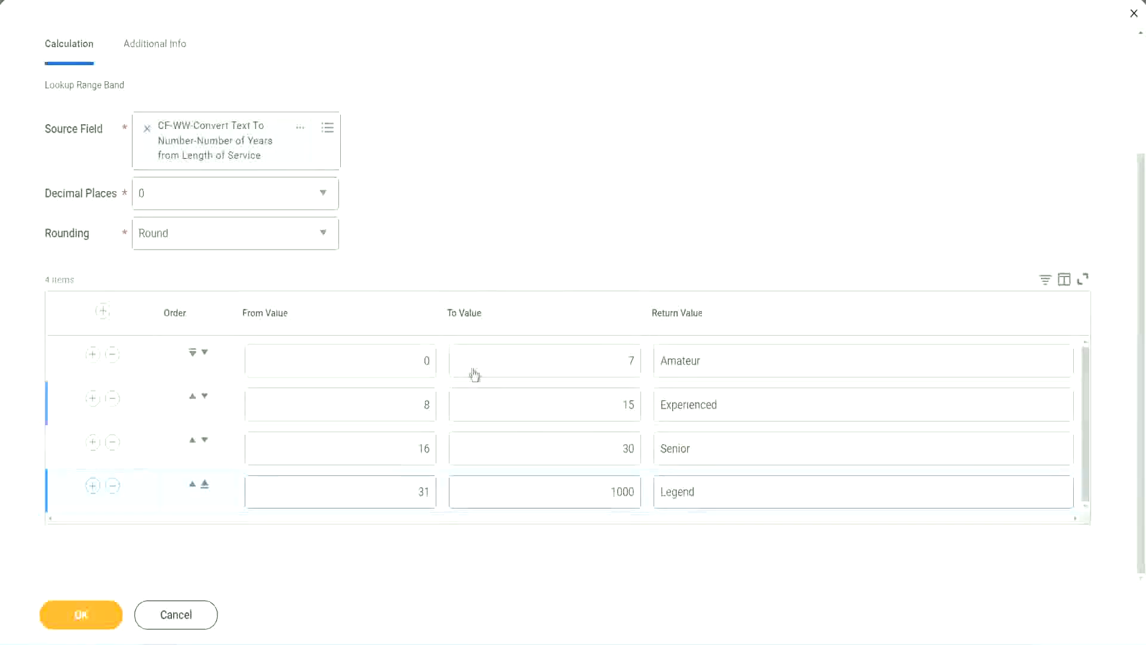
Save the Lookup Range Band calculated field and copy its name from the saved field's link
left_click(79, 613)
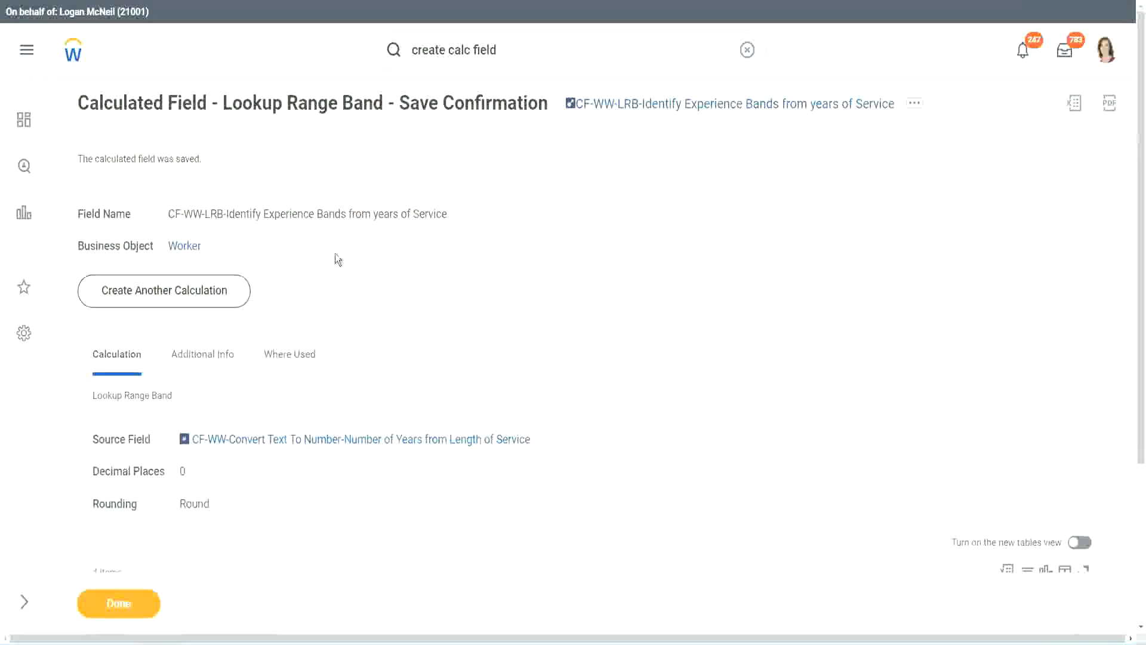
right_click(665, 108)
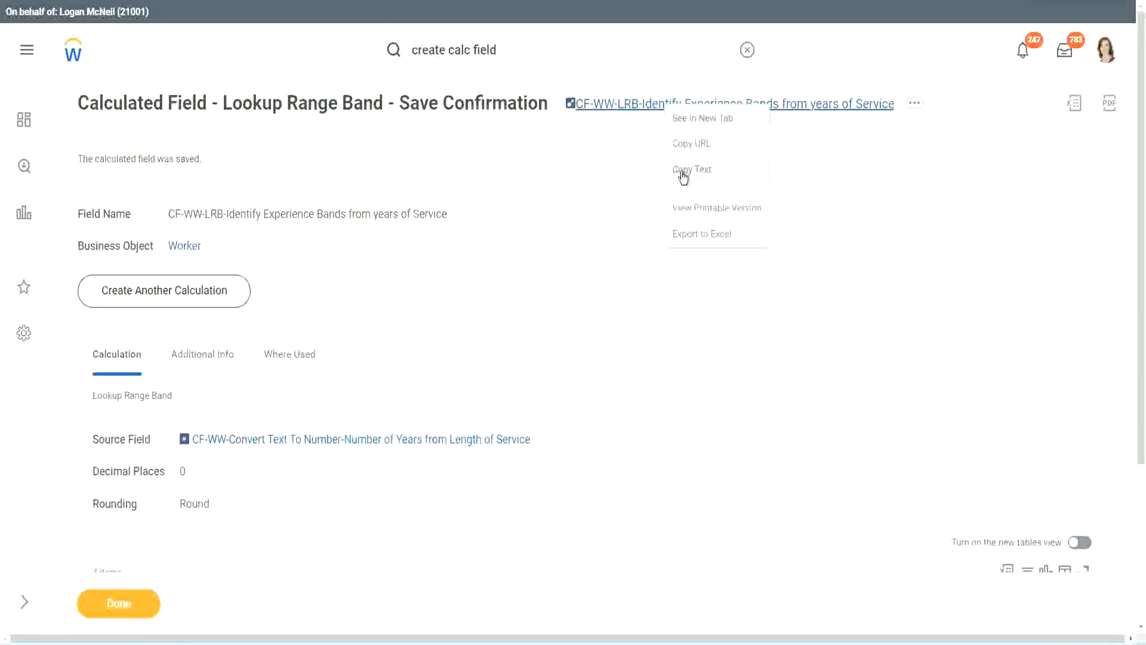
left_click(683, 173)
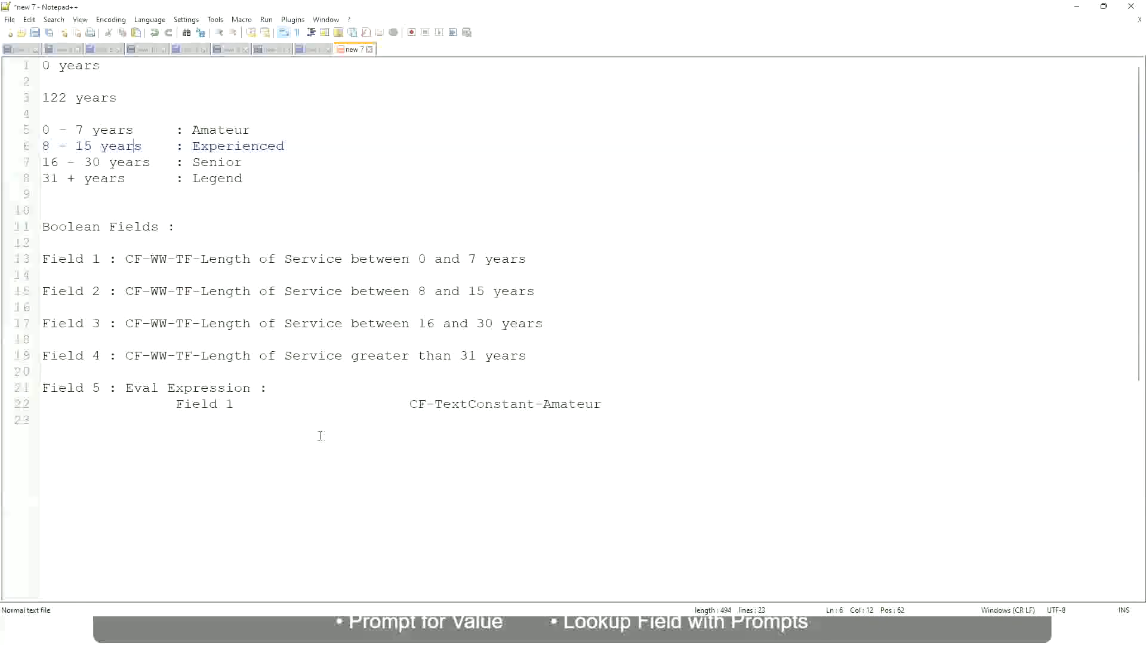
In the Notepad++ notes, add "10,000 USD" on a new line a few rows below the Eval Expression entry
left_click(320, 432)
key("Return")
key("Return")
key("Left")
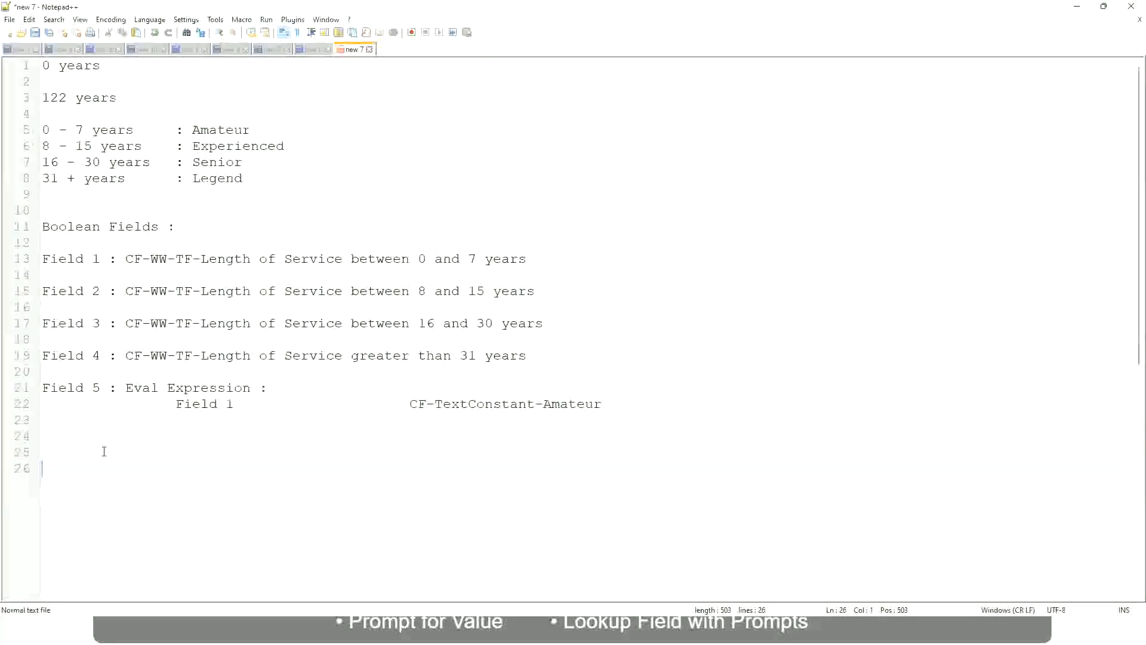
type("10,000 USD")
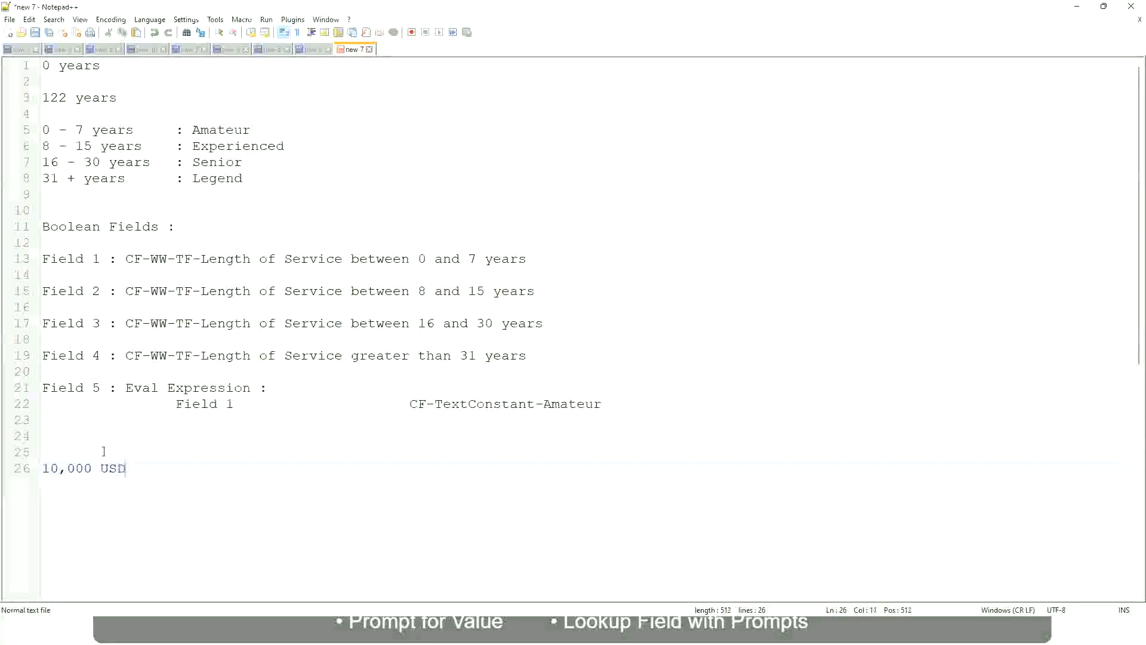
Add "1,000,000 USD" further along the same line as the upper amount, and start a new paragraph below it
key("Tab")
key("Tab")
key("Tab")
type("1")
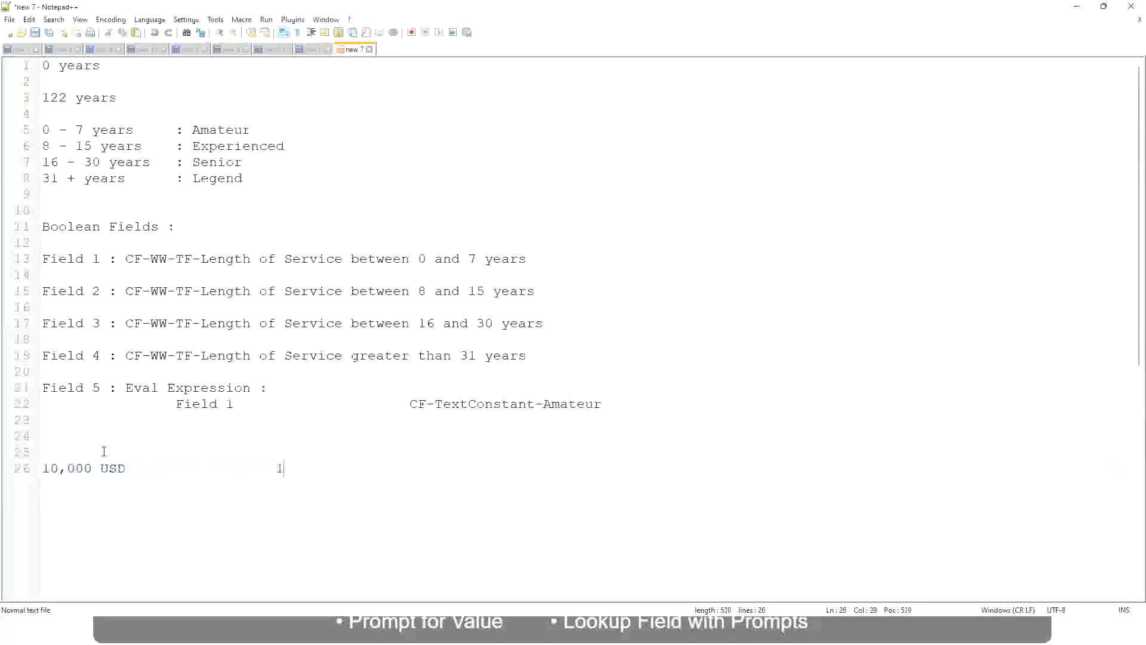
type(",000,000")
key("Left")
key("Left")
key("Left")
key("Left")
key("Left")
key("Left")
key("Left")
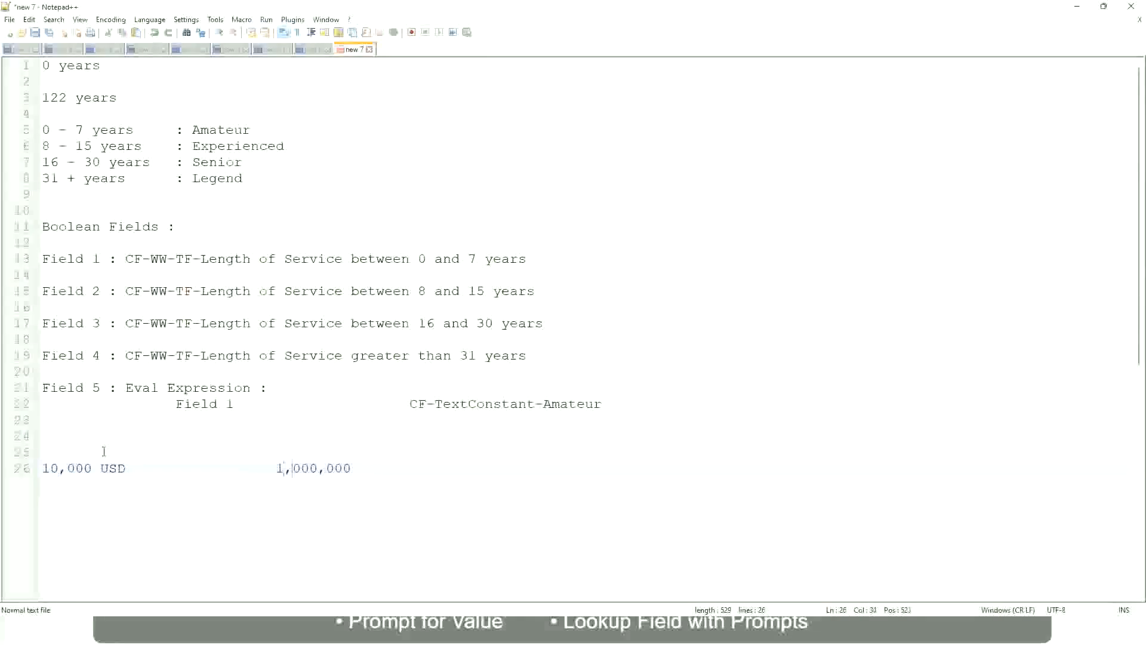
key("Right")
key("Right")
key("Right")
key("Right")
key("Right")
key("Right")
key("Right")
key("Right")
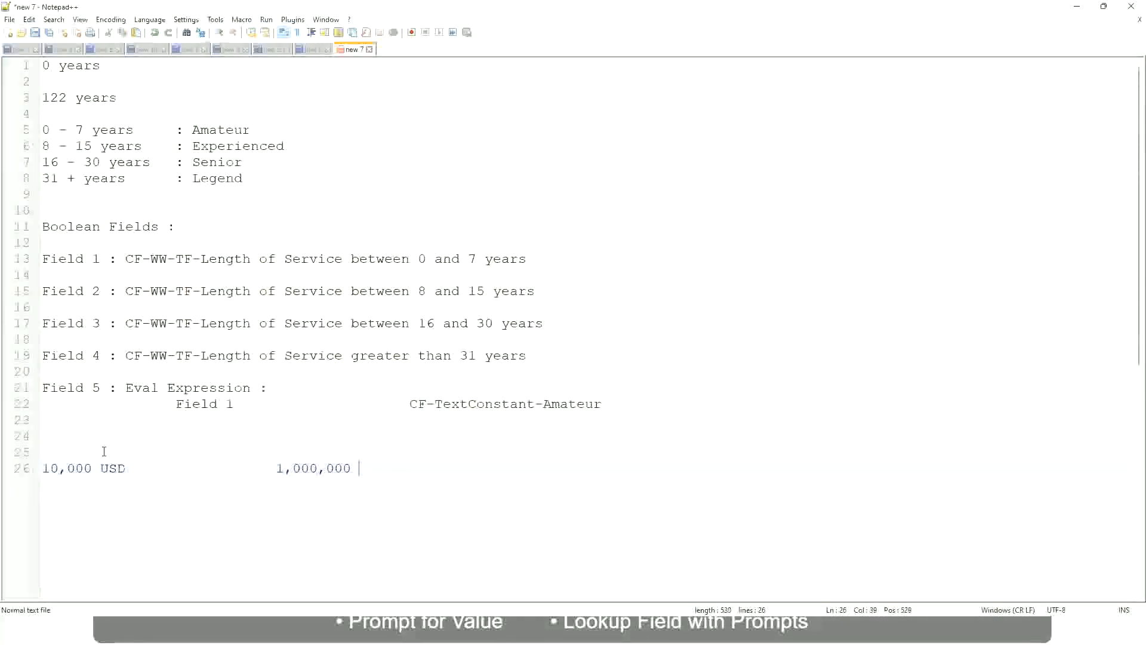
type("USD")
key("Return")
key("Return")
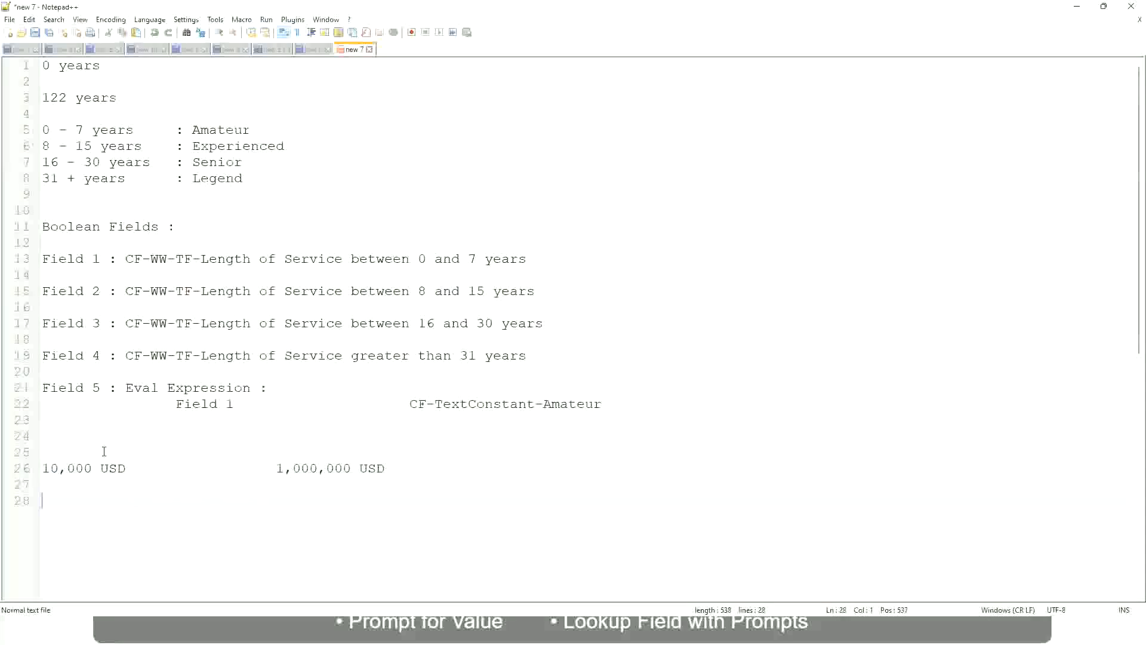
Add the first salary band to the notes as "10 - 50,000", followed after a wide gap by ": Low"
type("10 - 50,000             : Low")
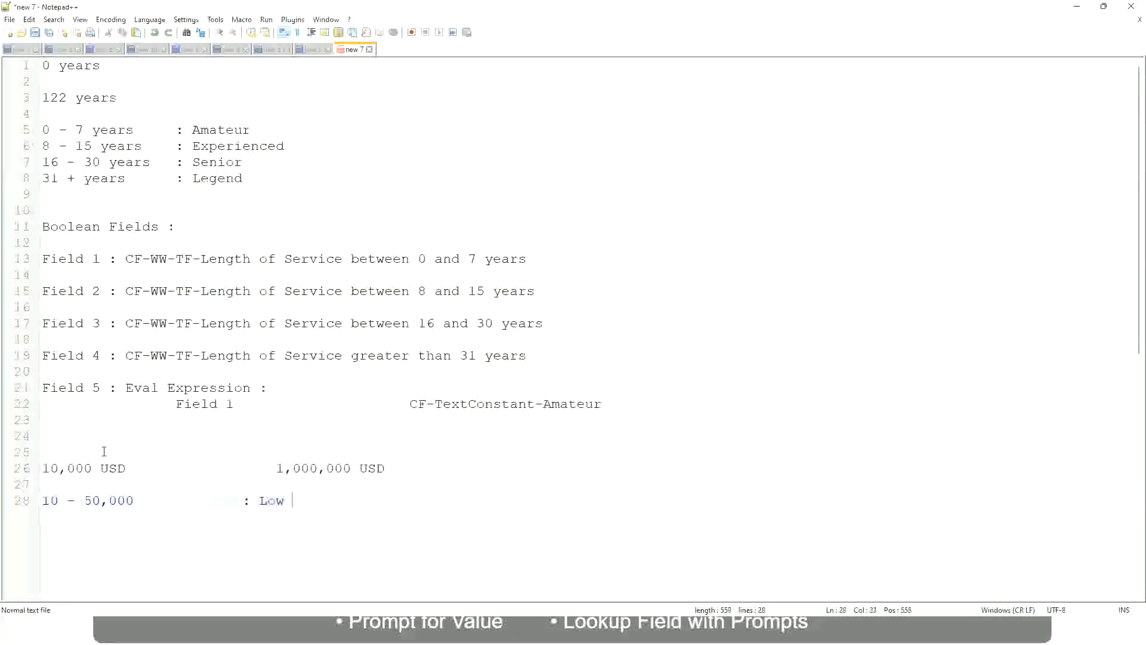
Add the second band on the line below as "50,001 - 150,000", with ": Medium" aligned under the Low label
key("Return")
key("Return")
key("Up")
type("50,001 ")
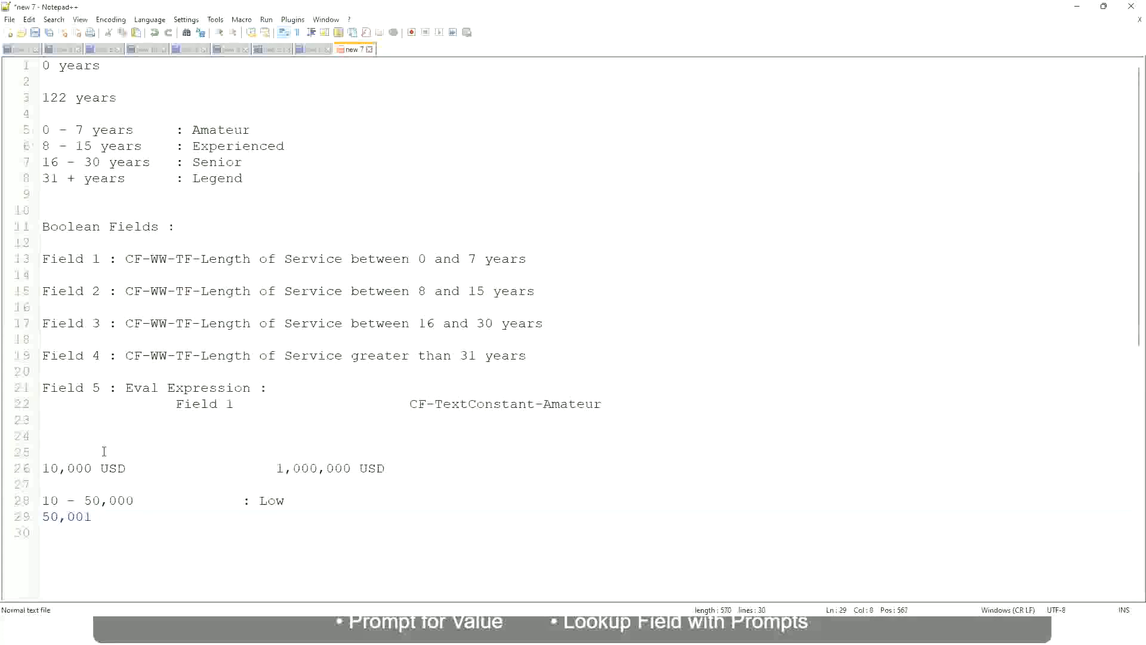
type("- 150,000")
key("Tab")
key("Tab")
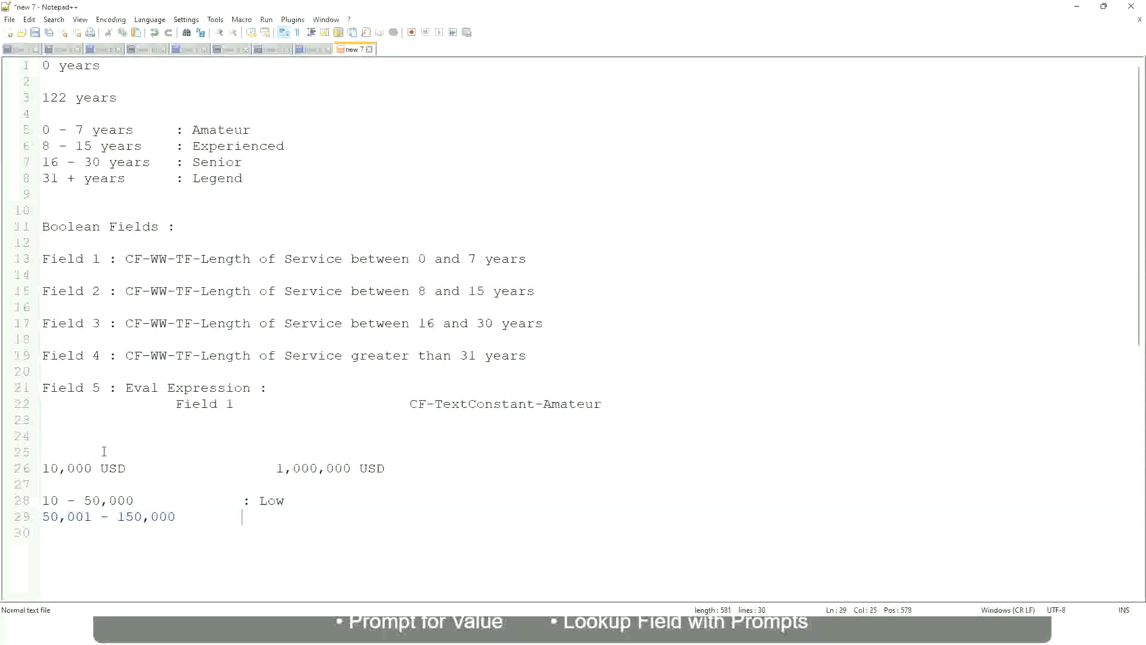
type(": Medium")
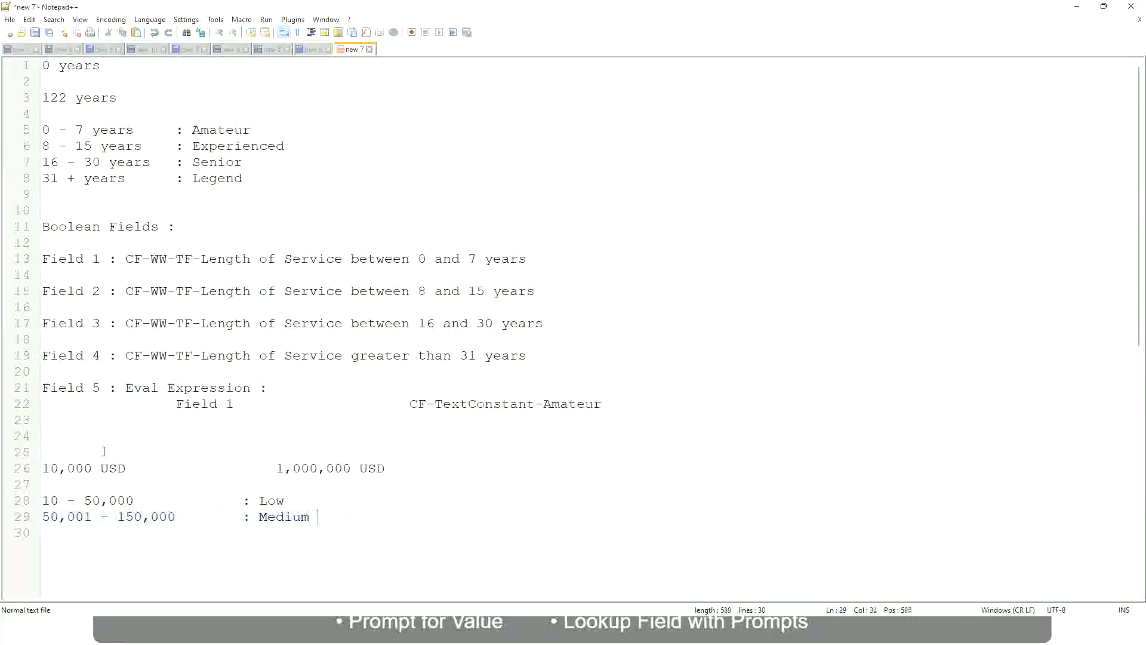
Add the third band on a new line as "> 150,000", with ": High" aligned under the Medium label
key("Return")
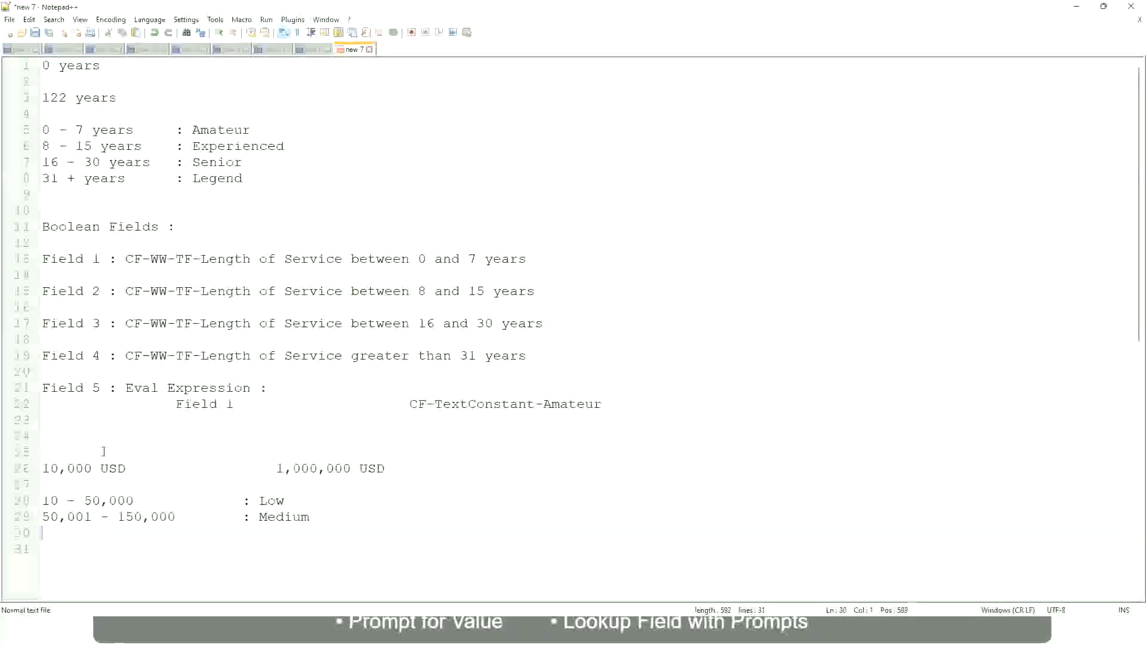
type("> 150,000")
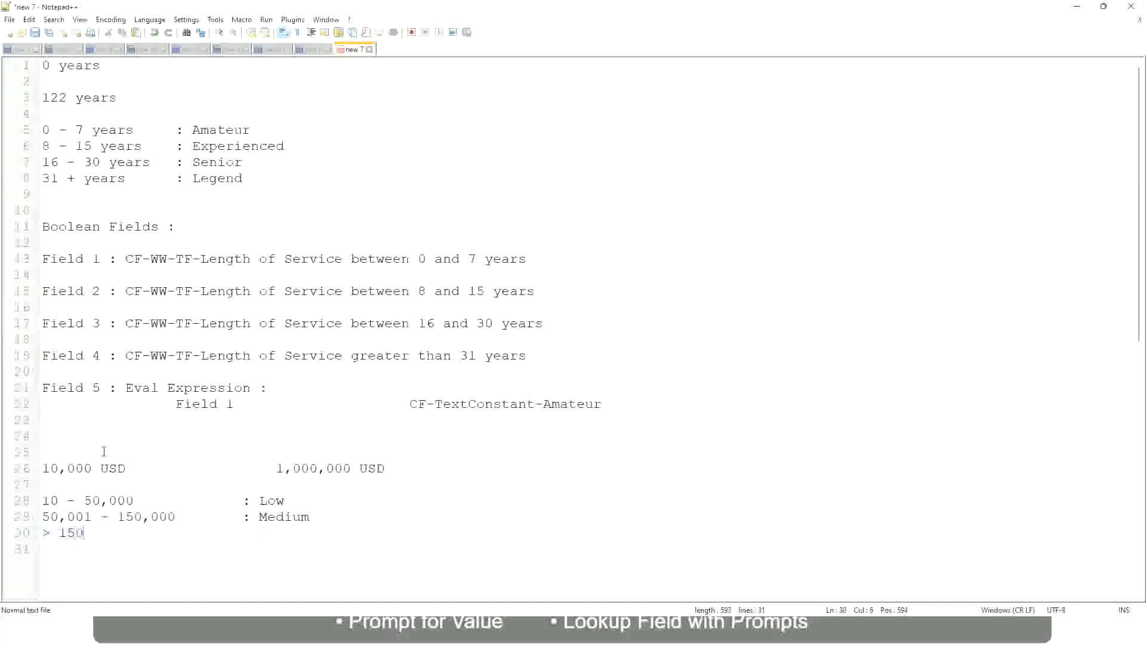
key("Tab")
key("Tab")
key("Tab")
key("Tab")
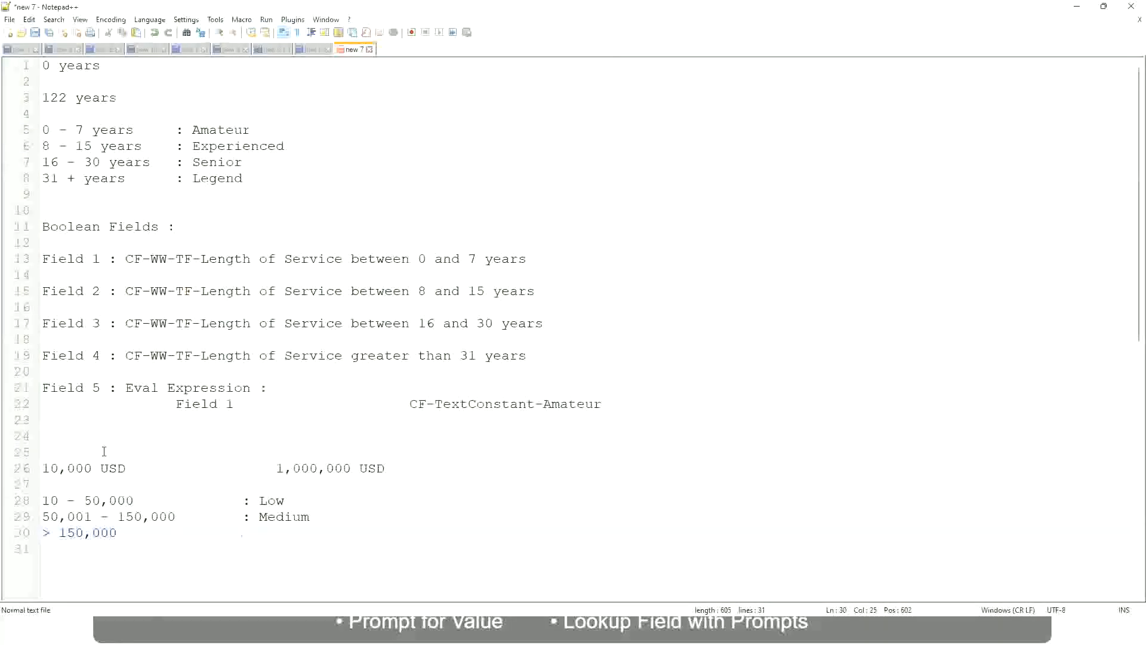
type(": High")
Compare the 10,000 USD to 1,000,000 USD range with the Low, Medium and High bands listed beneath it
left_click(50, 468)
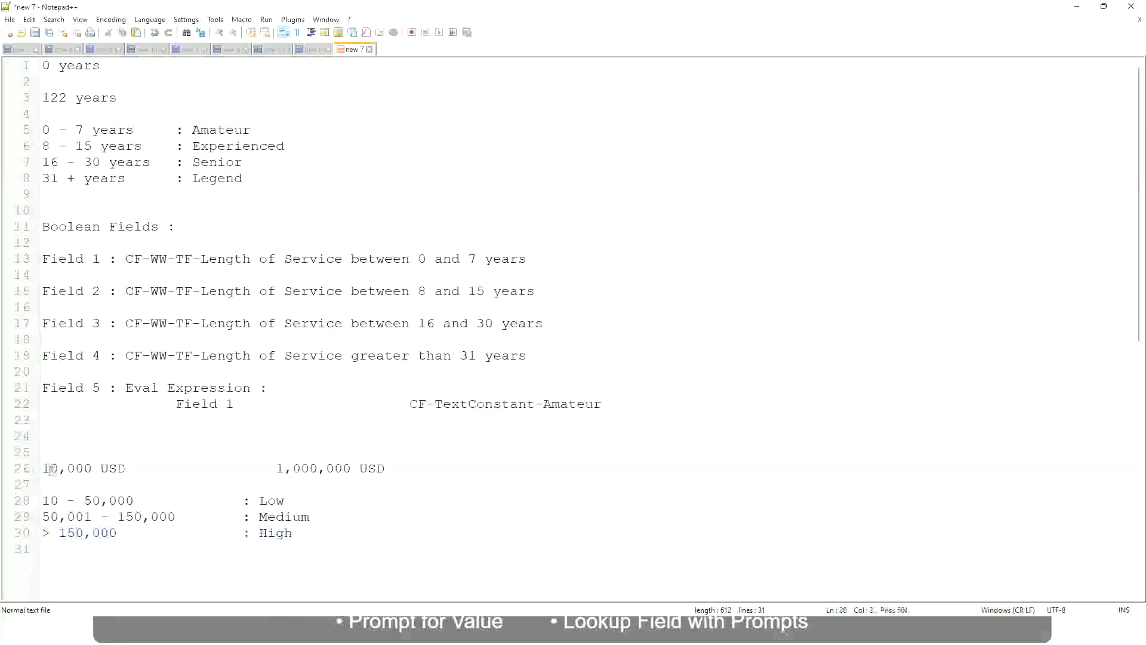
double_click(342, 468)
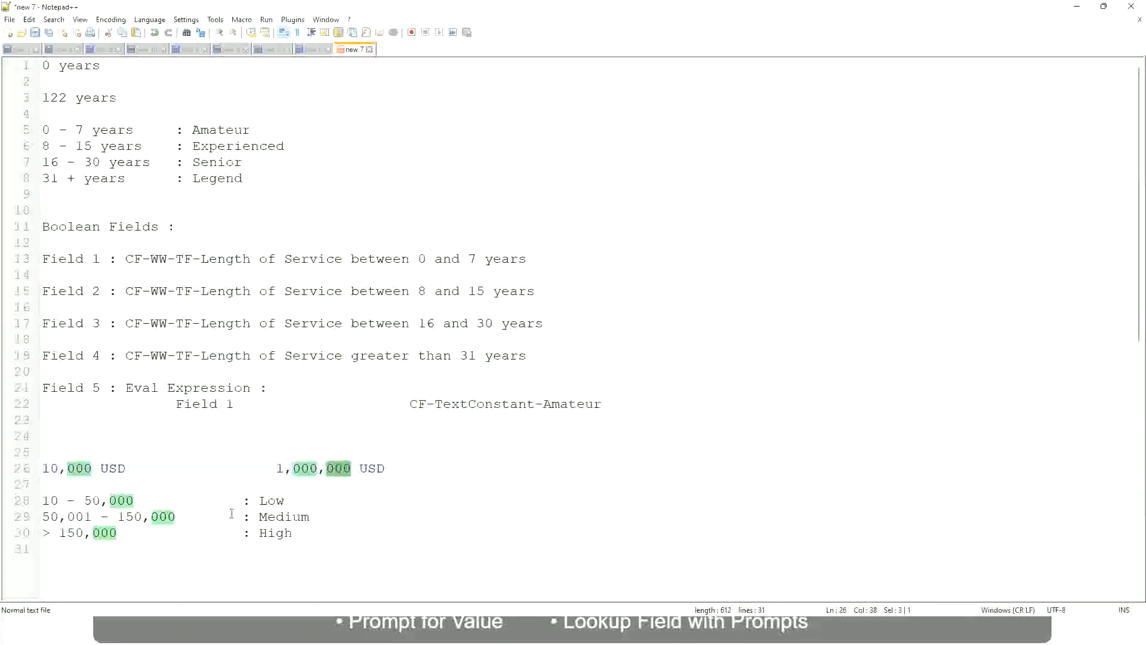
left_click(209, 517)
left_click(37, 468)
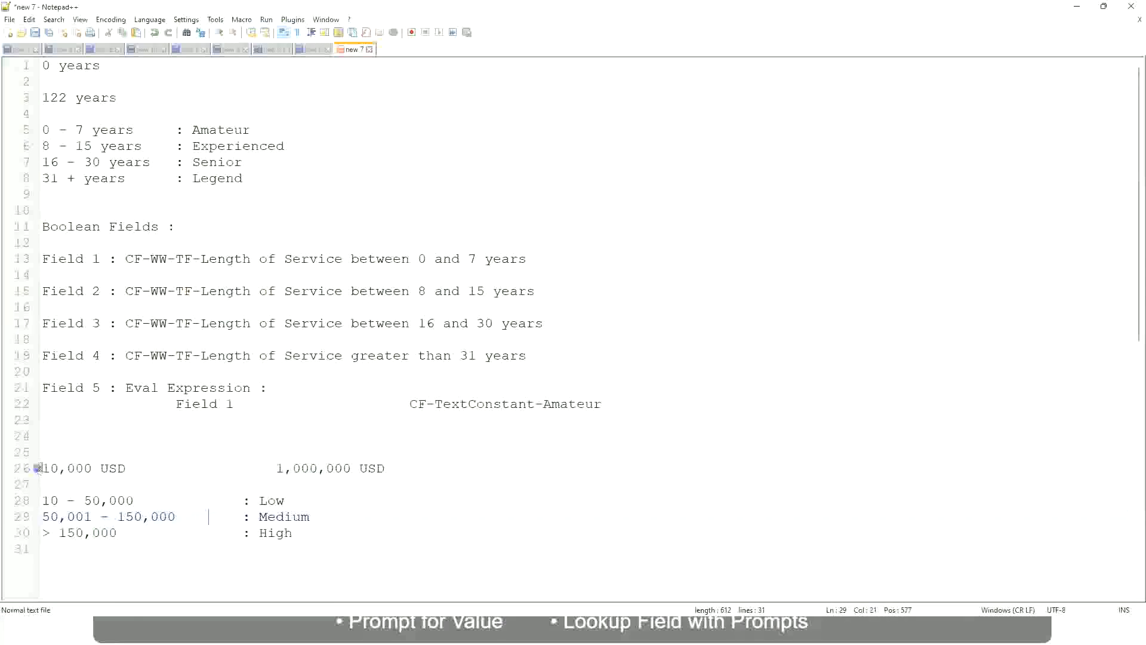
left_click(354, 470)
left_click(277, 500)
left_click(275, 532)
left_click(146, 485)
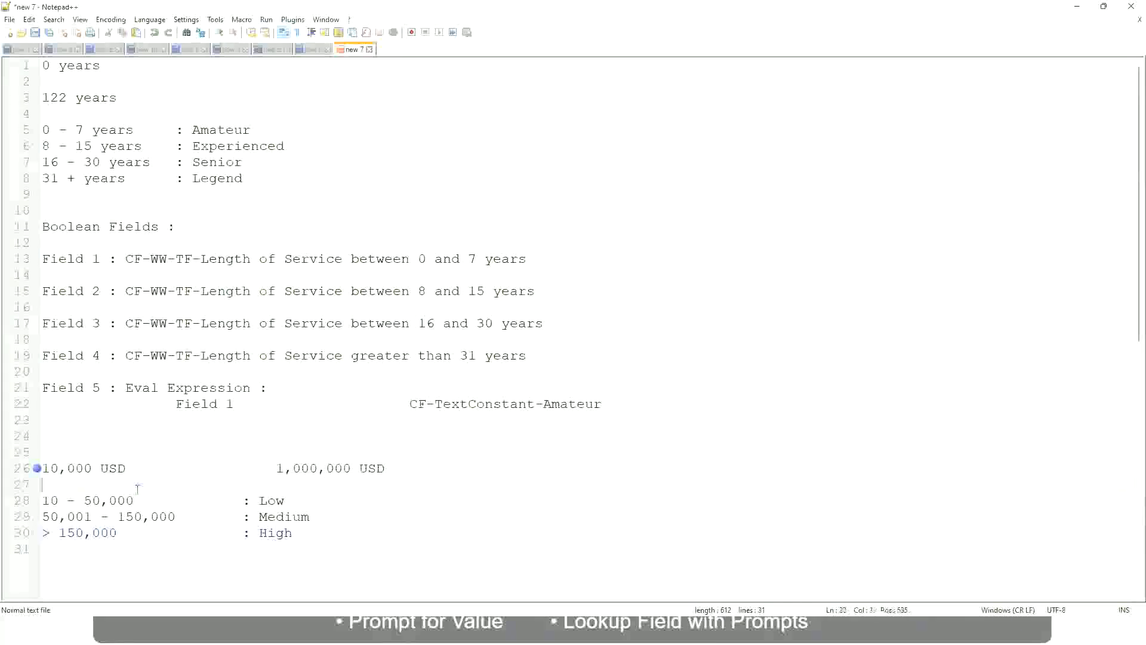
left_click(293, 531)
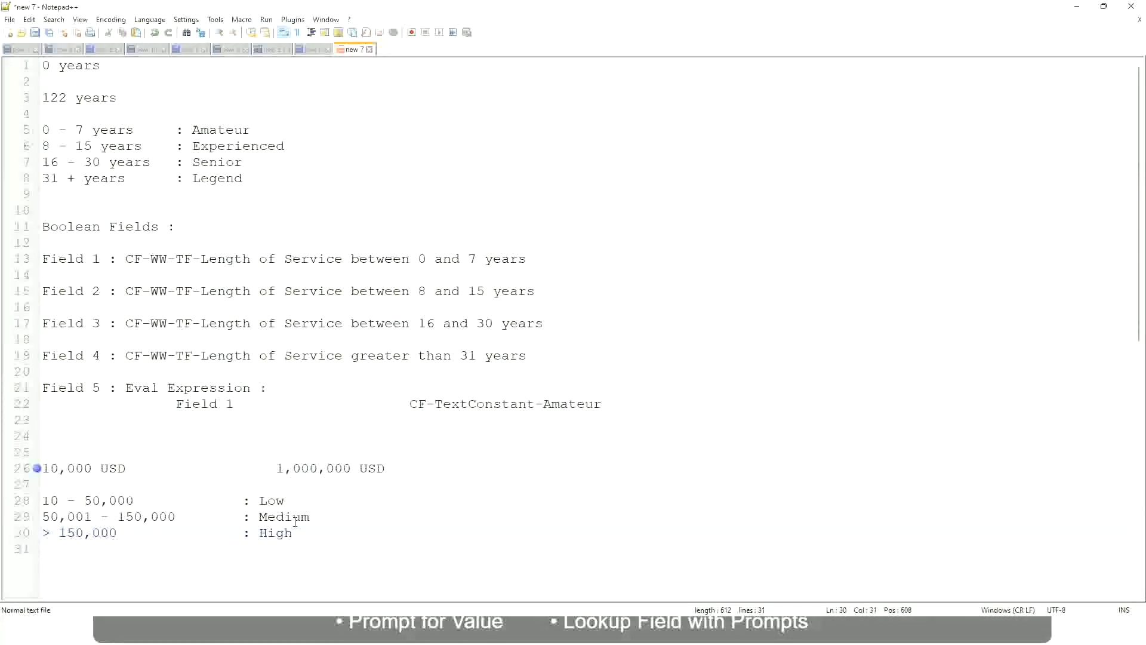